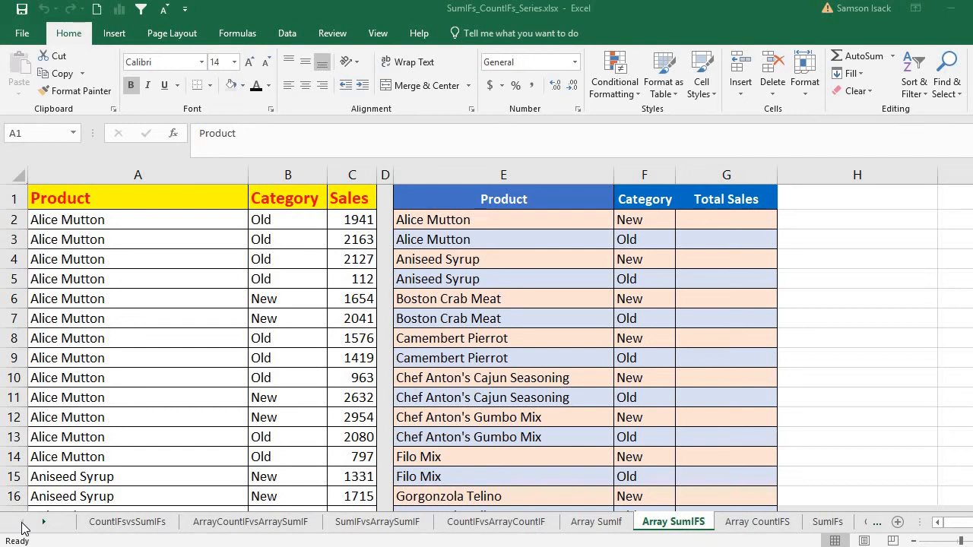
Step: Examine the Product and Category columns of the source table, comparing the Old and New entries for Alice Mutton
left_click(182, 192)
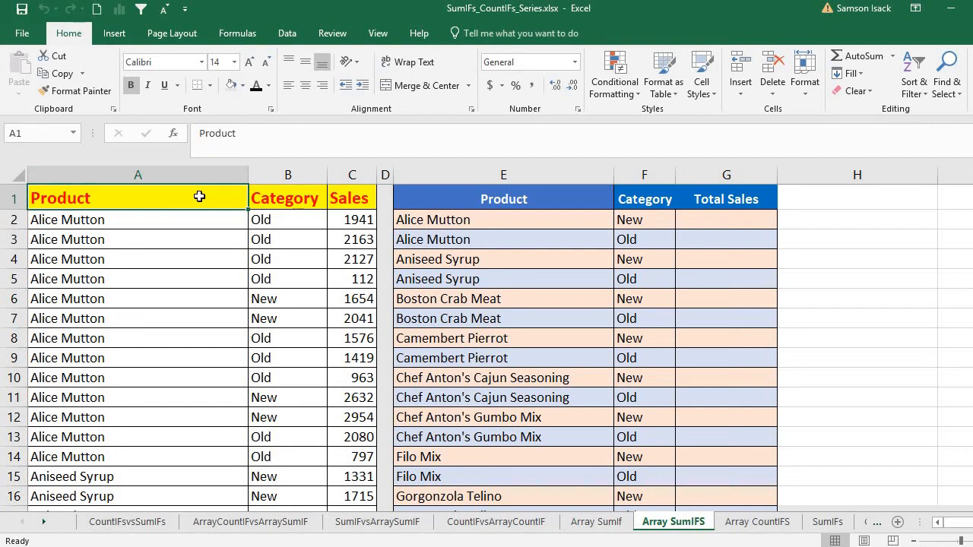
key("ctrl+shift+Down")
left_click(180, 241)
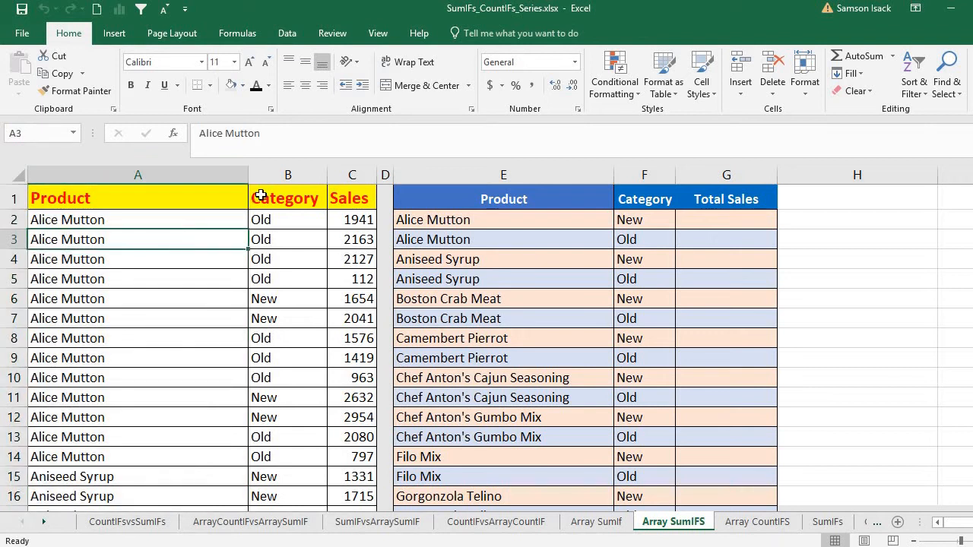
left_click(288, 178)
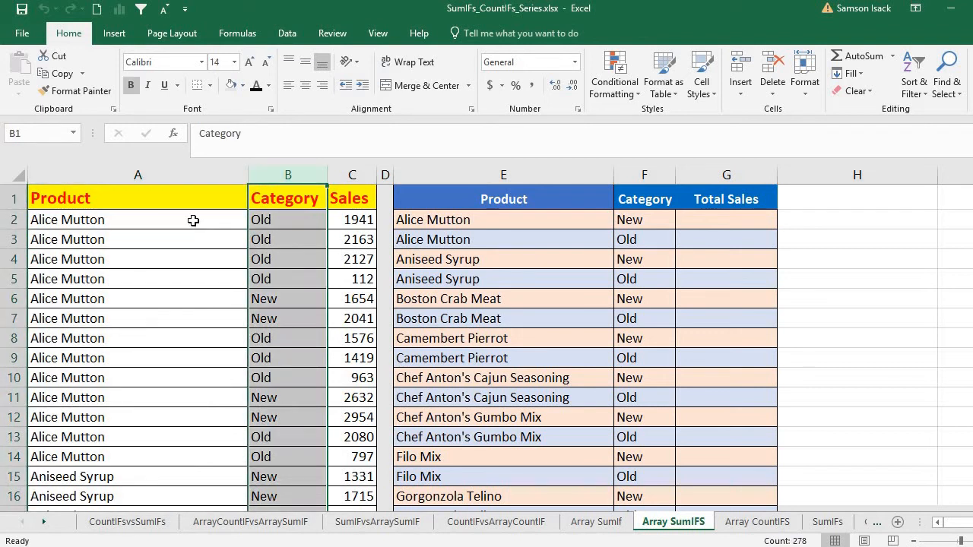
left_click(193, 219)
left_click(291, 220)
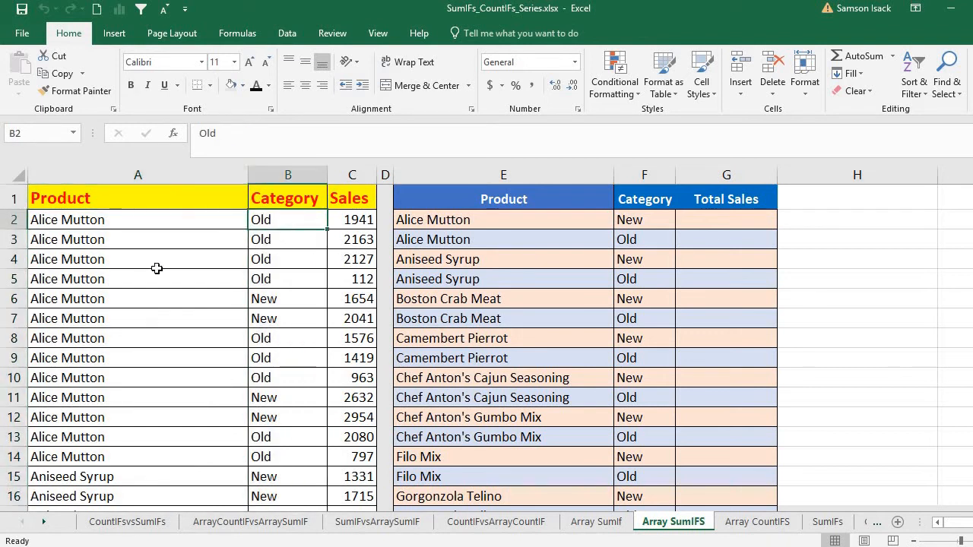
left_click(141, 243)
left_click(270, 302)
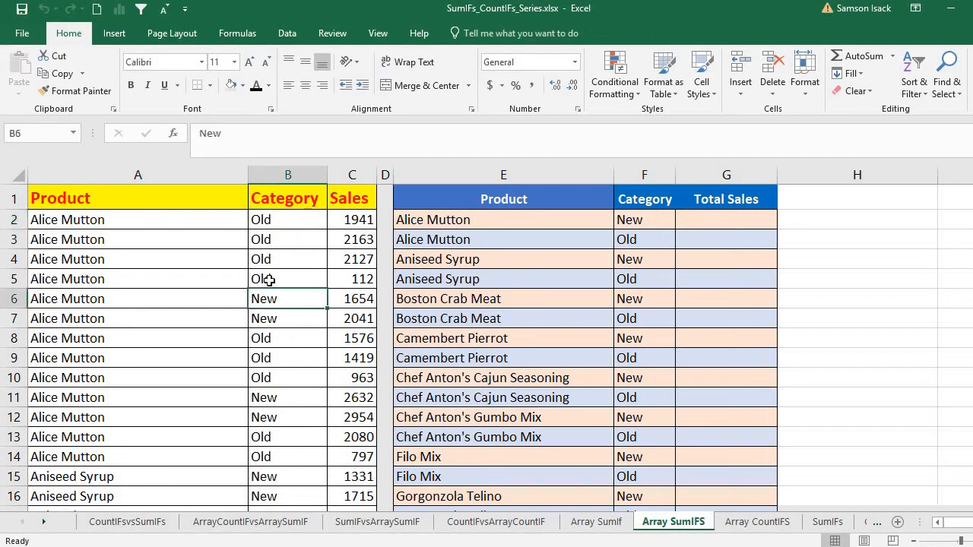
left_click(263, 278)
left_click(271, 304)
Step: Review the Sales figures in column C alongside the Alice Mutton product and category rows
left_click_drag(352, 222, 372, 397)
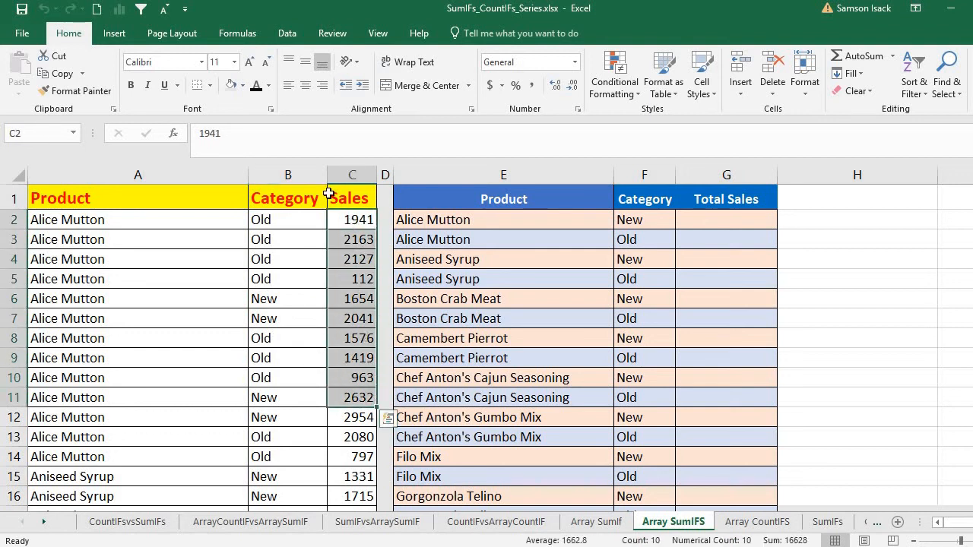
left_click(295, 215)
left_click_drag(103, 216, 169, 432)
left_click_drag(290, 439, 326, 439)
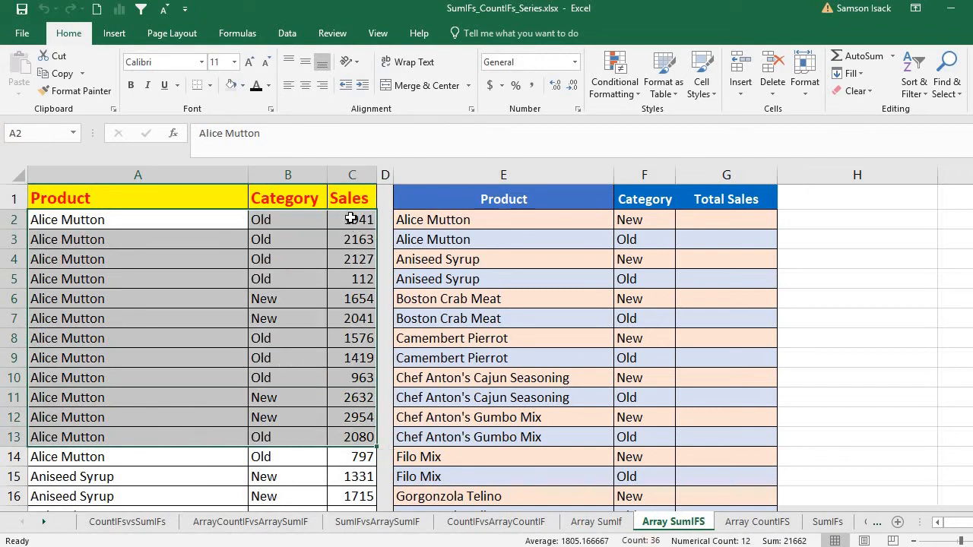
left_click_drag(352, 223, 357, 425)
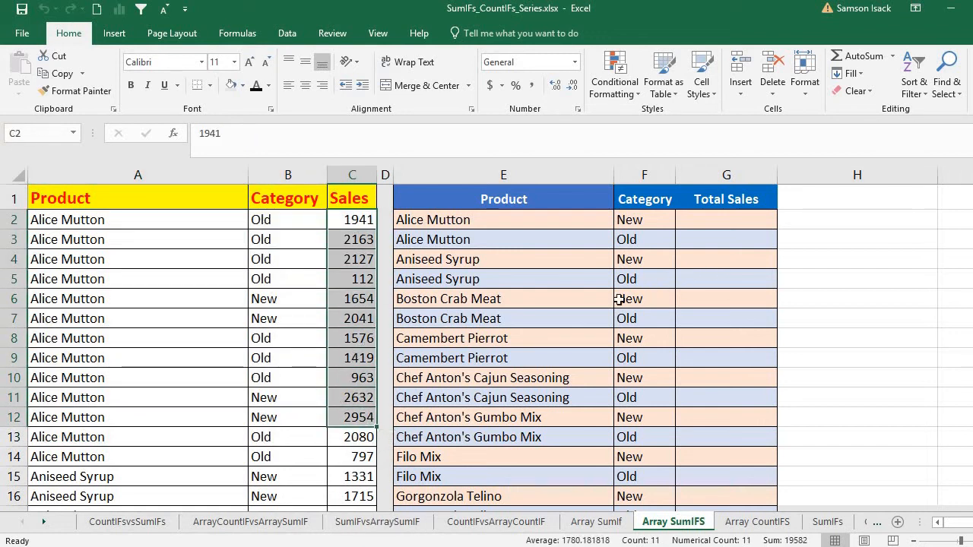
Step: Examine the summary table's product list in column E and the New and Old categories paired with Alice Mutton
left_click(579, 218)
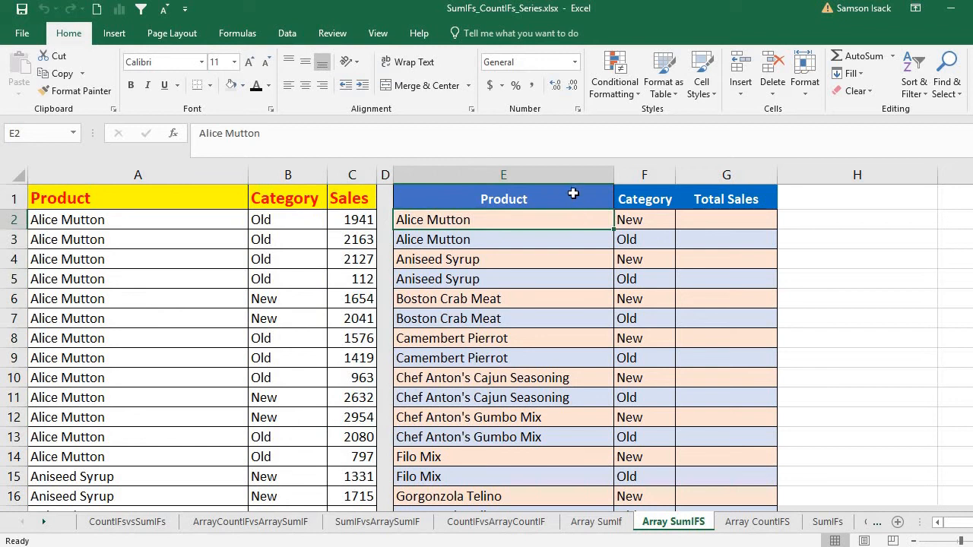
left_click(571, 201)
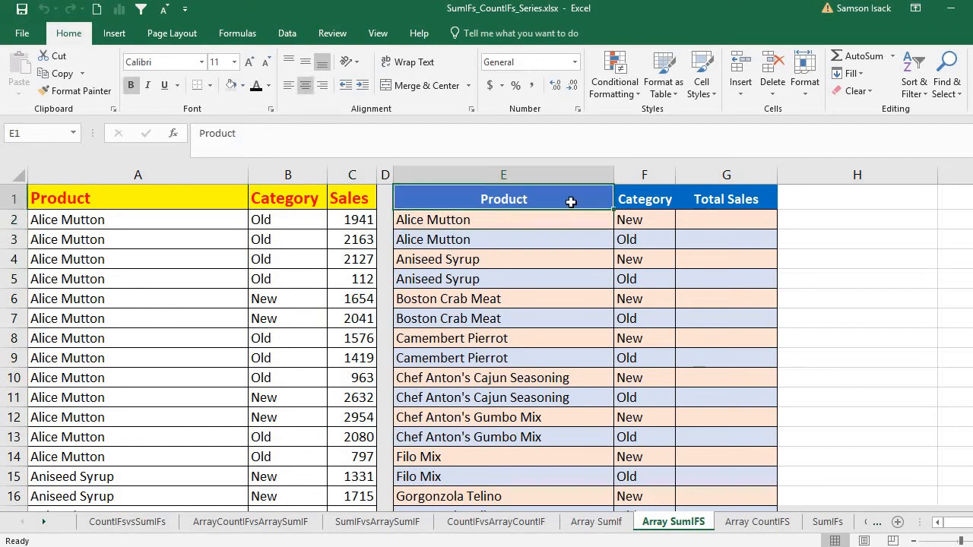
left_click(557, 220)
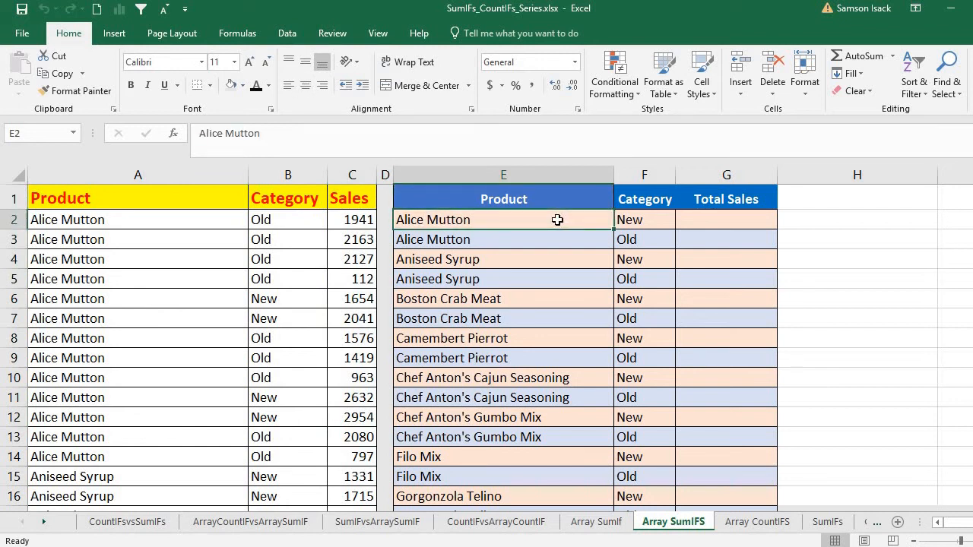
left_click_drag(580, 196, 555, 442)
left_click(510, 223)
left_click(508, 237)
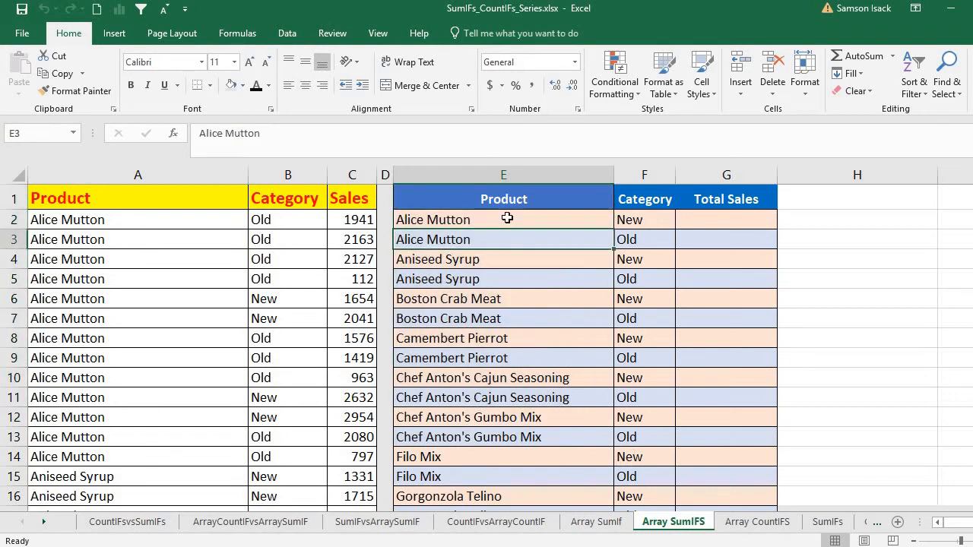
left_click_drag(507, 218, 503, 262)
left_click(505, 220)
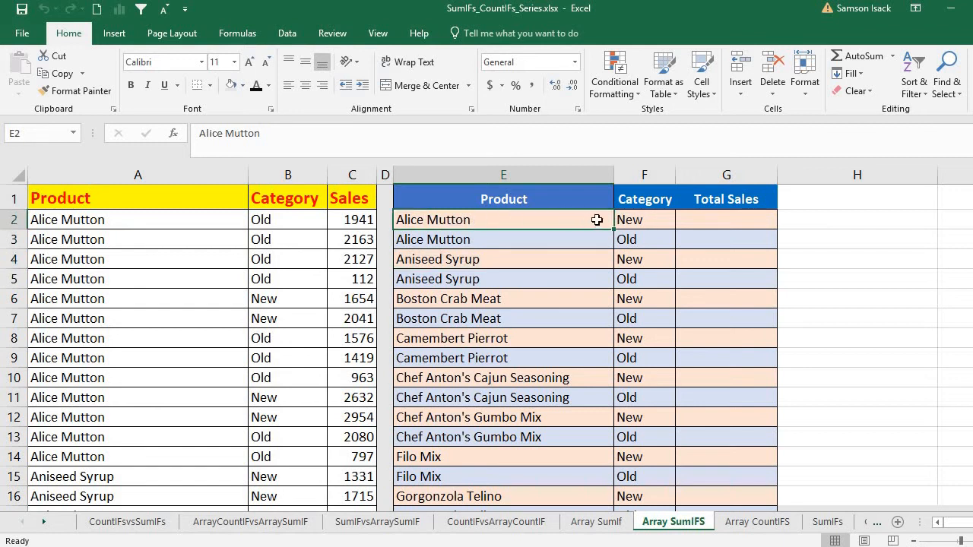
left_click(625, 220)
left_click(627, 239)
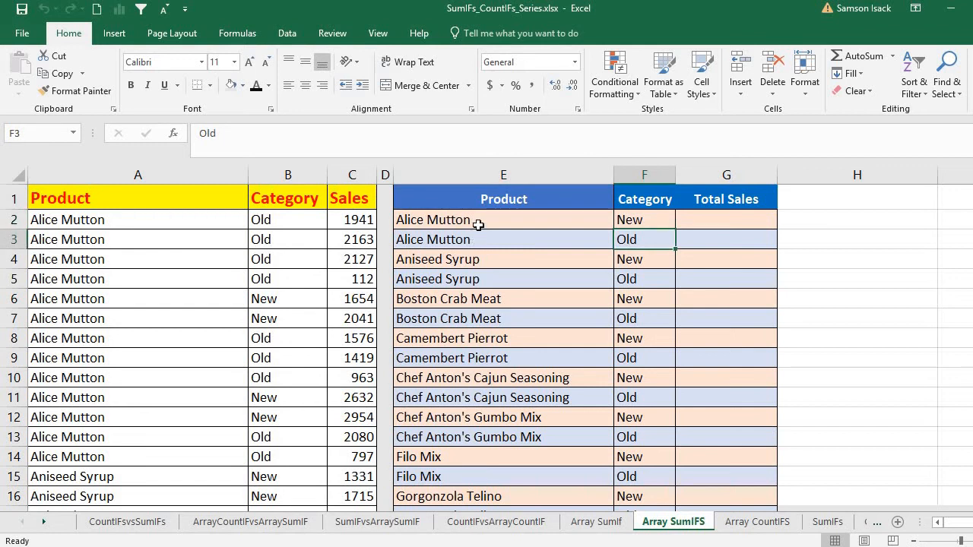
left_click(529, 224)
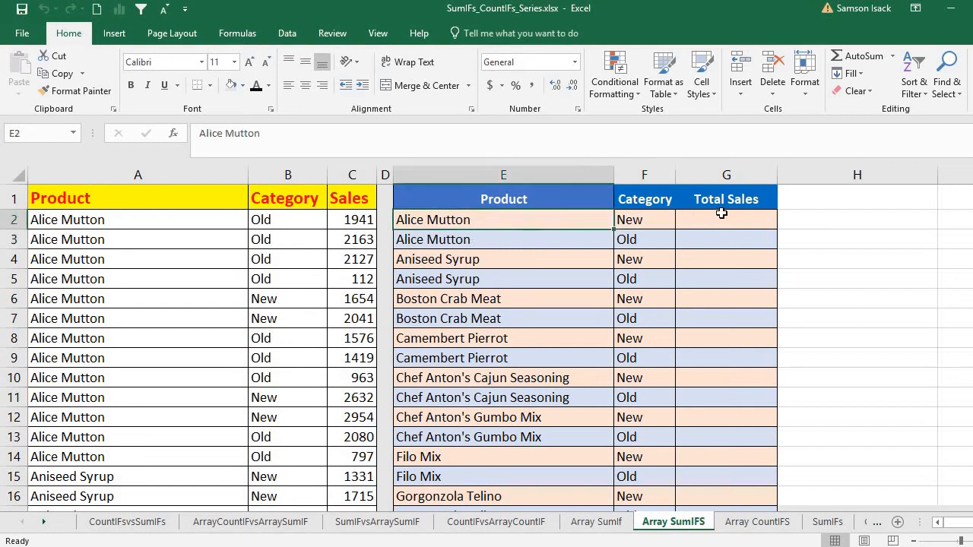
Step: Inspect the Total Sales cells G2 and G3 with their product and category criteria for Alice Mutton, New and Old
left_click(721, 213)
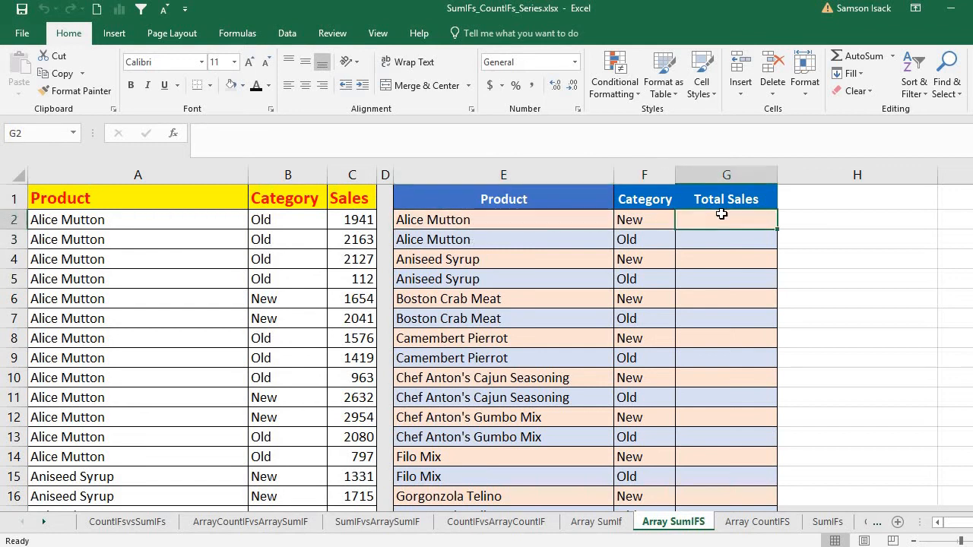
left_click(554, 225)
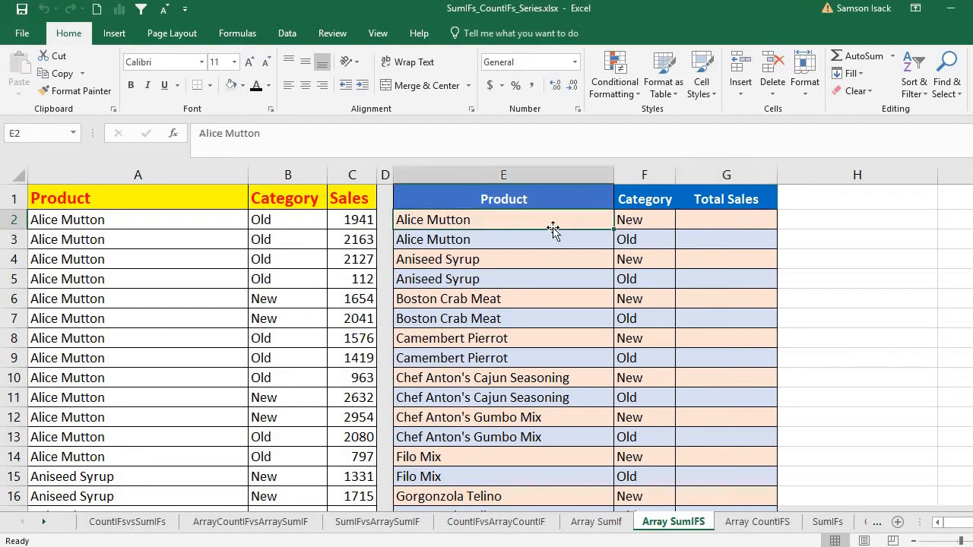
left_click(642, 220)
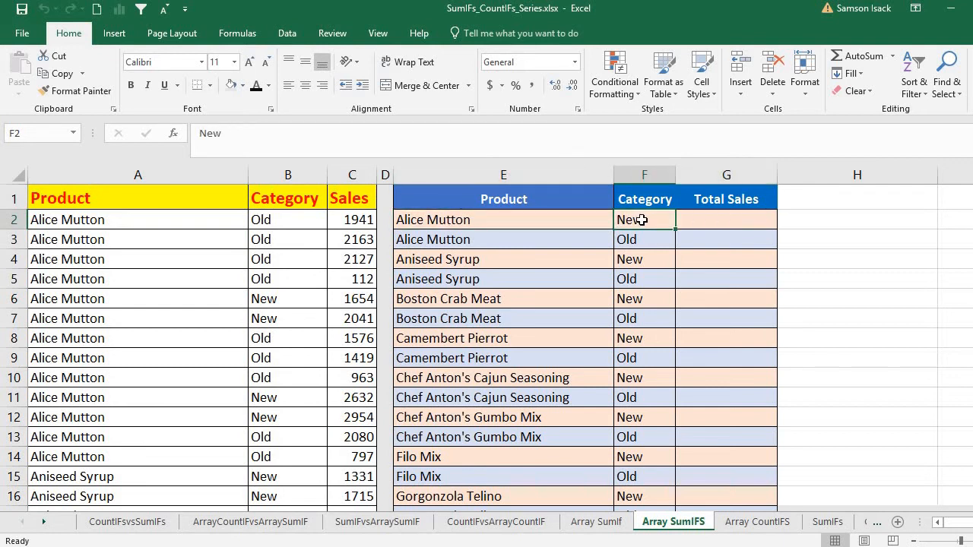
left_click(487, 219)
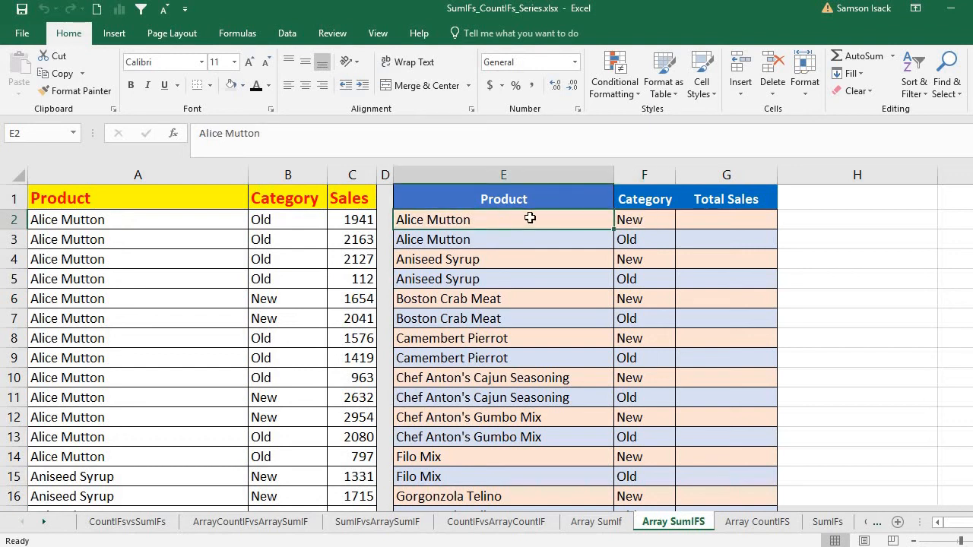
left_click(651, 223)
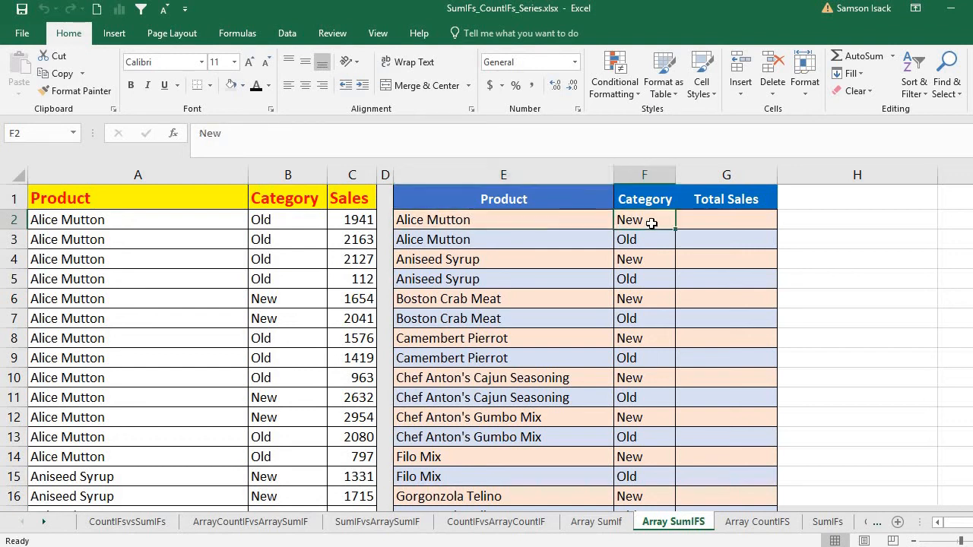
left_click(726, 220)
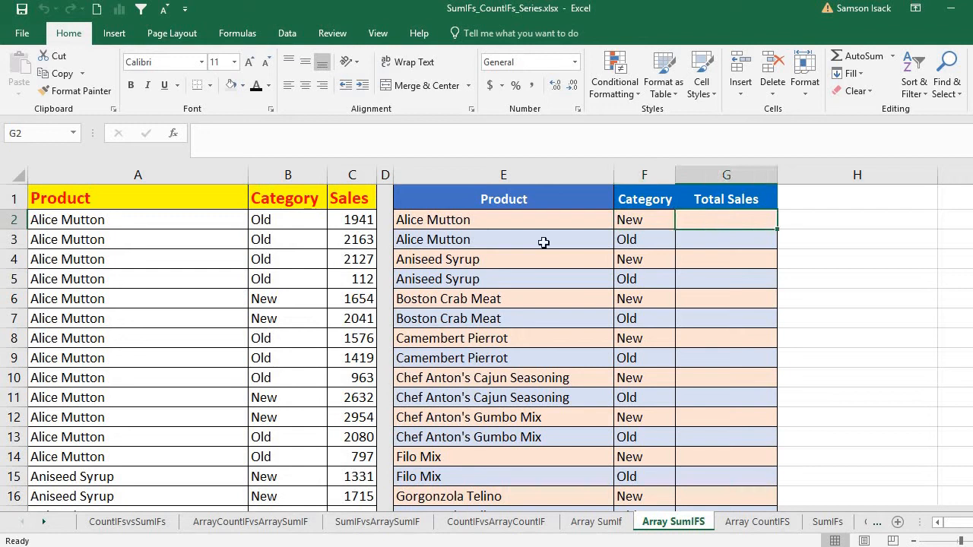
left_click(444, 240)
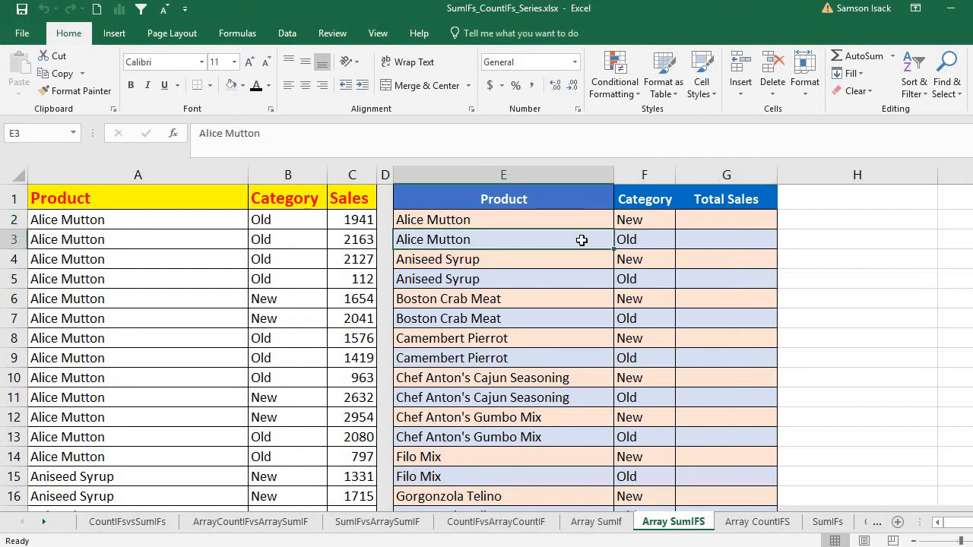
left_click(652, 233)
left_click(706, 245)
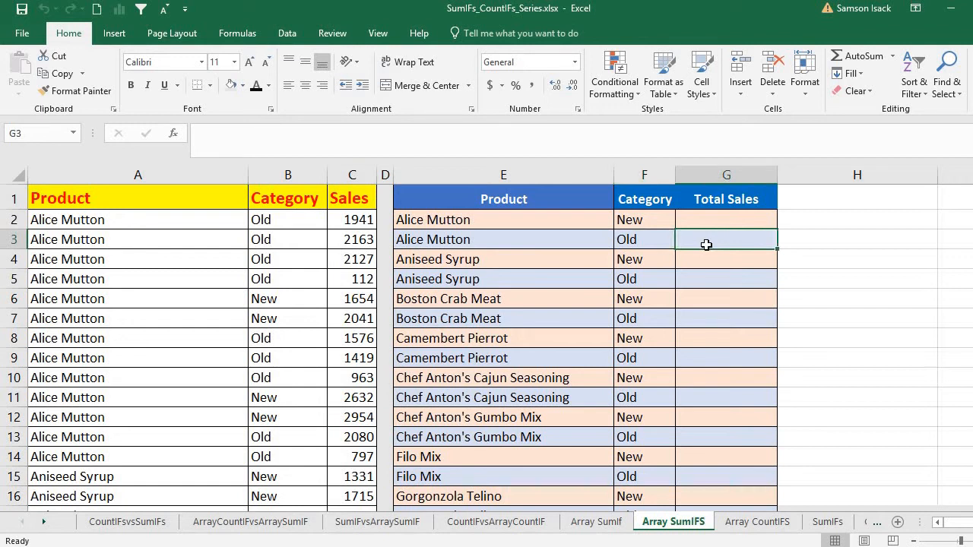
Step: Review how the other summary products, such as Aniseed Syrup and Boston Crab Meat, pair with the New and Old categories
left_click_drag(630, 220, 641, 238)
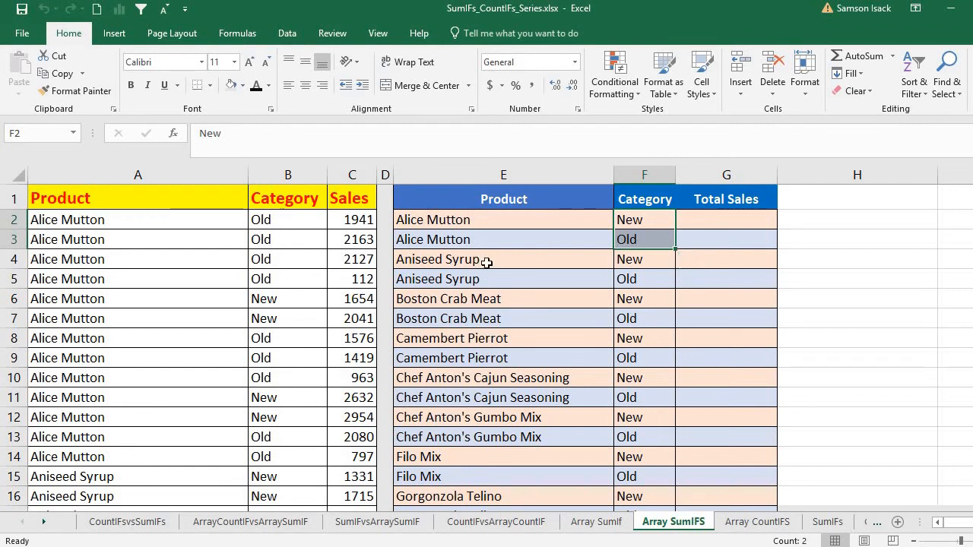
left_click_drag(487, 262, 491, 282)
left_click(486, 299)
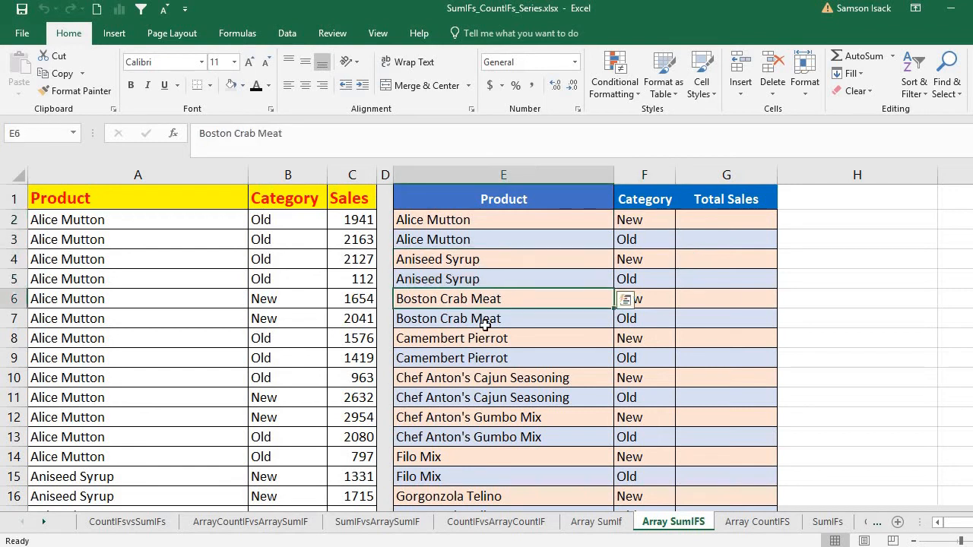
left_click_drag(485, 326, 487, 325)
left_click_drag(591, 297, 638, 331)
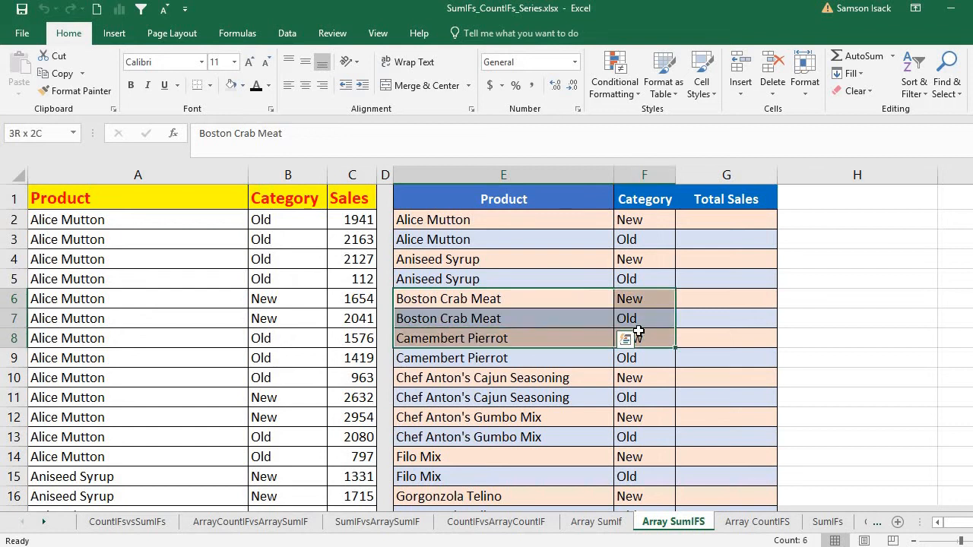
left_click(644, 314)
left_click_drag(549, 224, 551, 259)
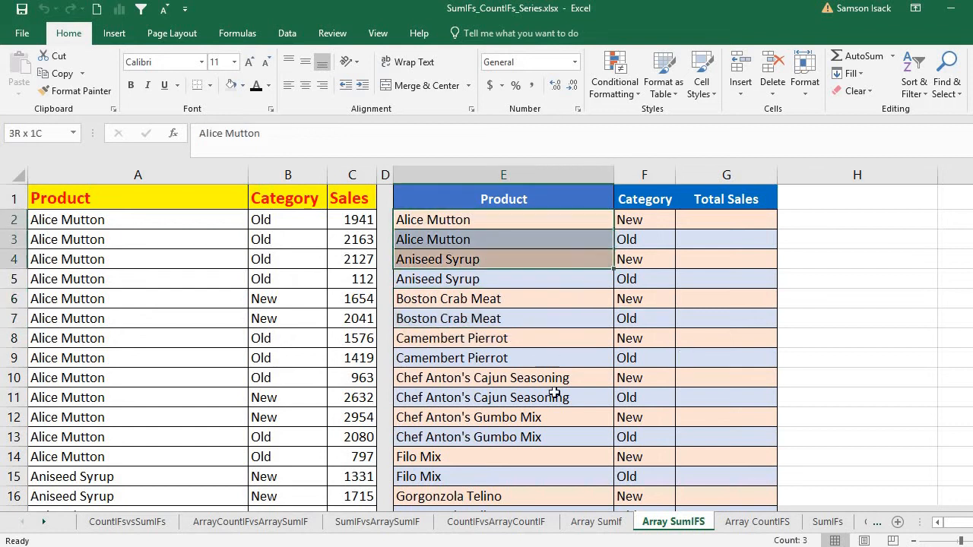
left_click_drag(555, 393, 560, 437)
left_click_drag(655, 221, 658, 478)
Step: Check the two criteria in E2 and F2 that apply to the empty Total Sales cell G2
left_click(705, 222)
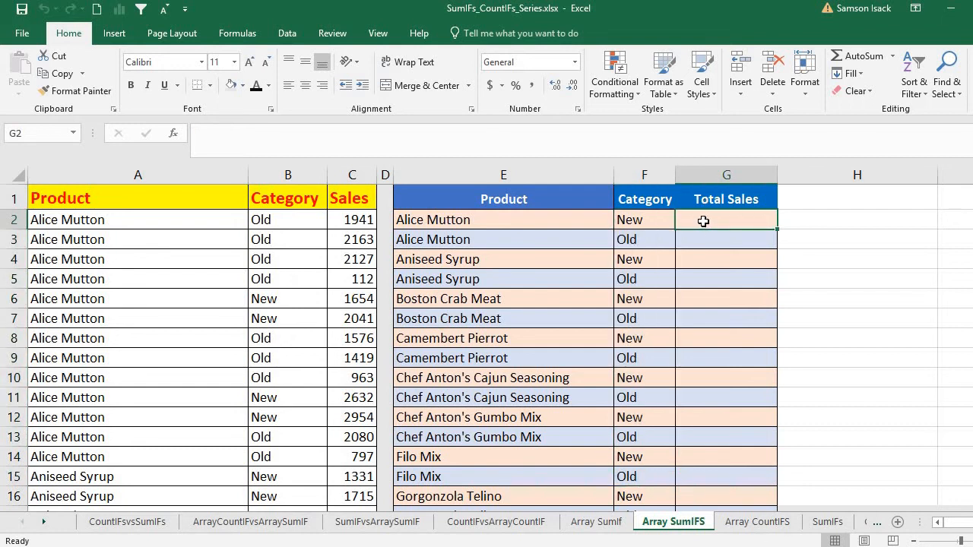
left_click(556, 220)
left_click(706, 218)
left_click_drag(605, 222, 662, 222)
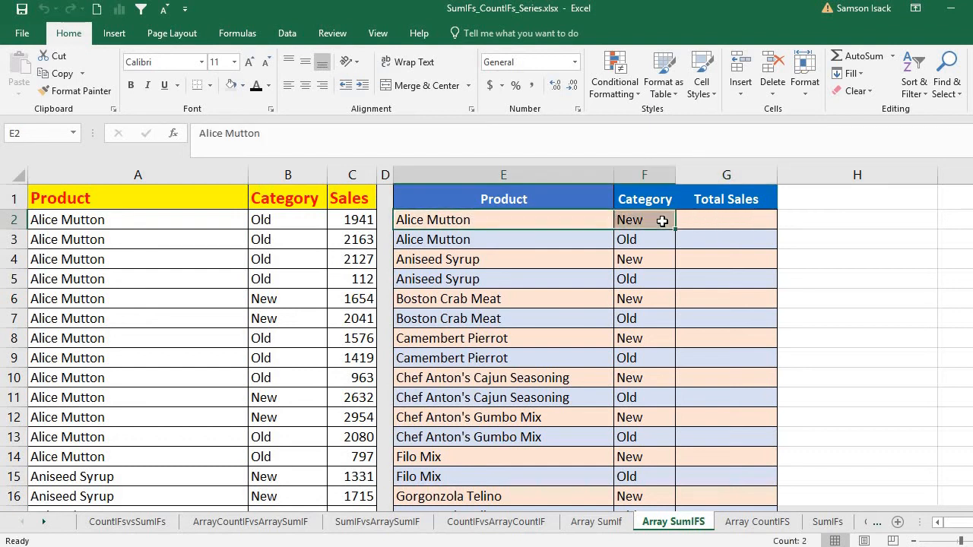
left_click(566, 221)
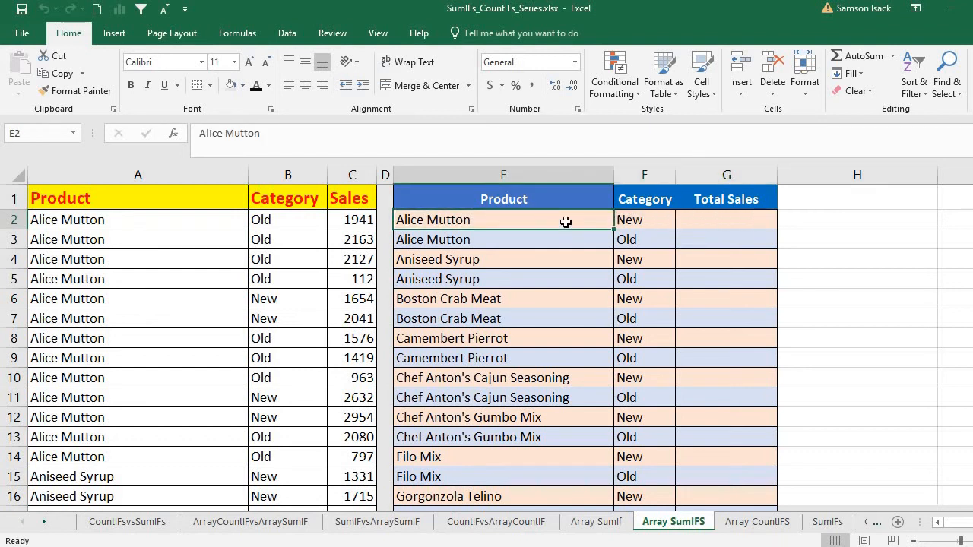
left_click(632, 220)
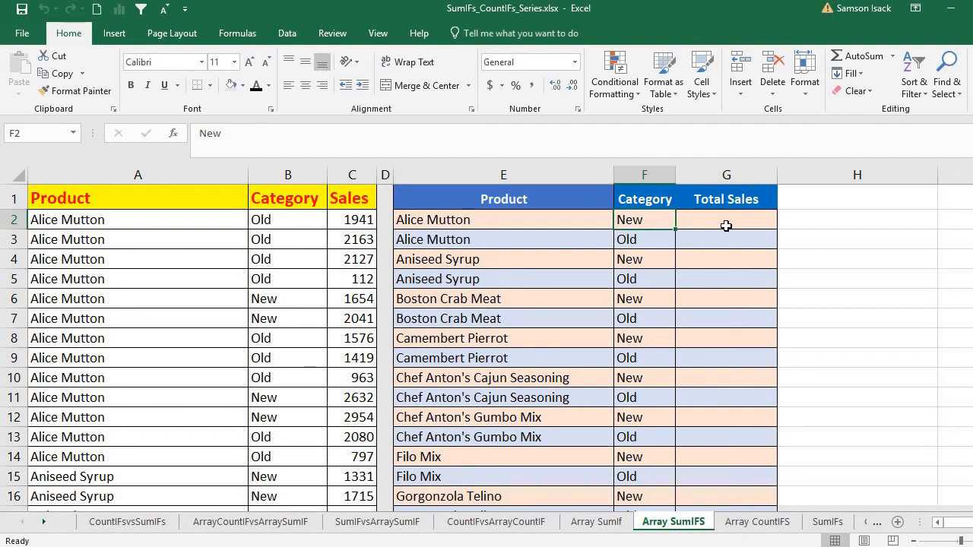
left_click(726, 221)
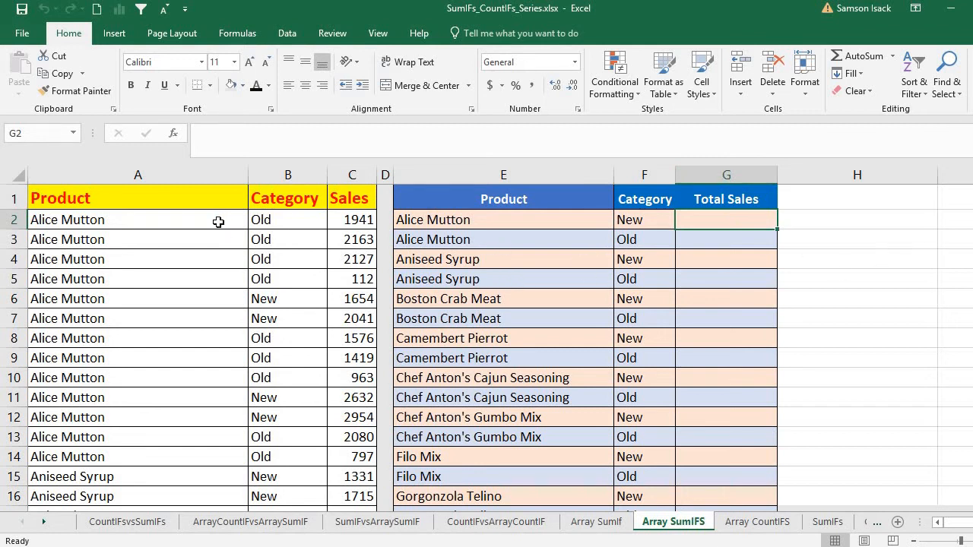
Step: Review the source Product, Category and Sales data ranges in columns A to C from row 2 down
left_click_drag(219, 217, 216, 495)
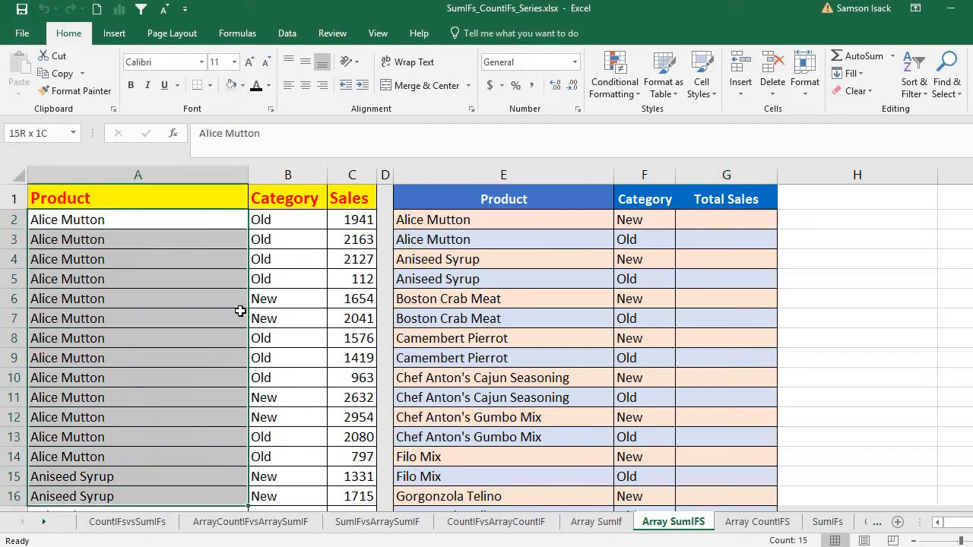
left_click_drag(288, 220, 292, 397)
left_click_drag(348, 220, 334, 476)
left_click(289, 220)
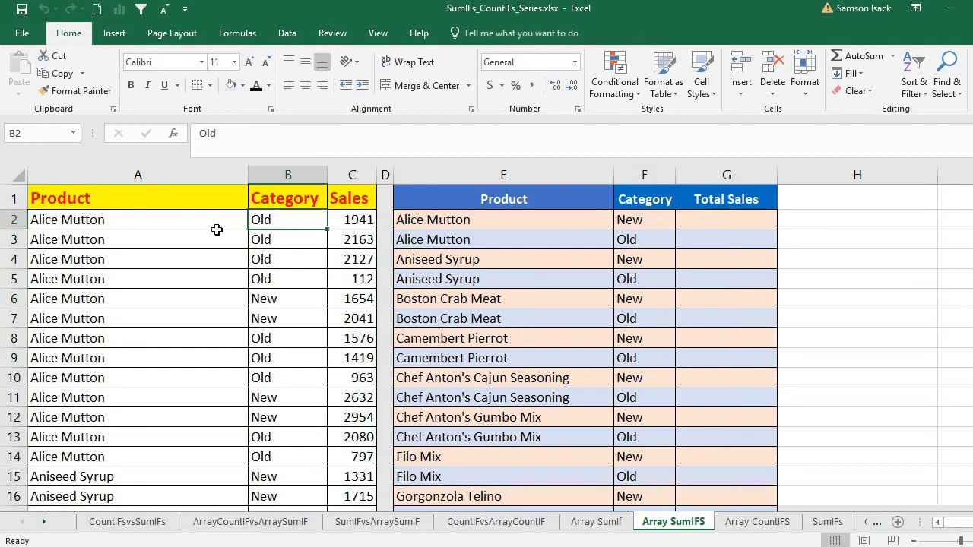
left_click_drag(218, 222, 210, 488)
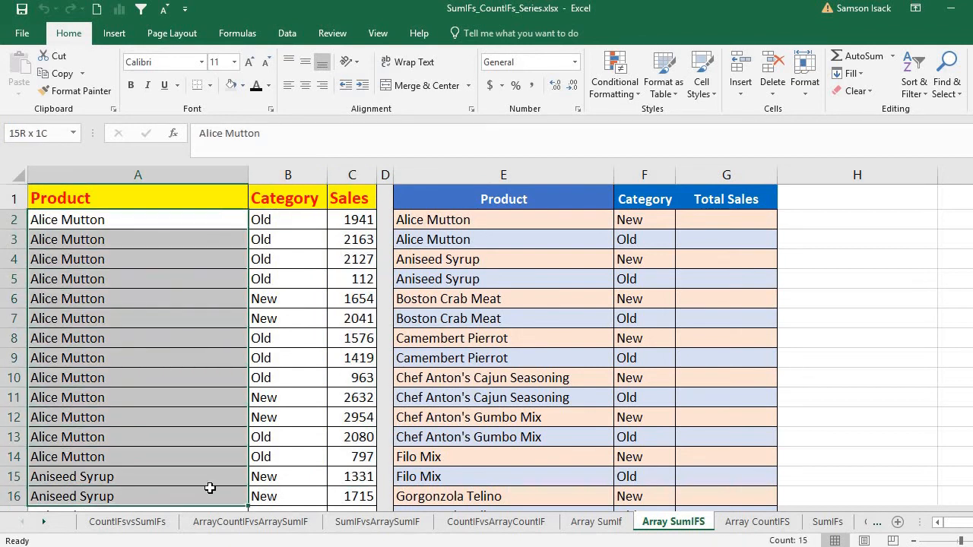
Step: Examine the full extent of the source Product data in column A, from A2 down to A278
left_click_drag(187, 222, 245, 478)
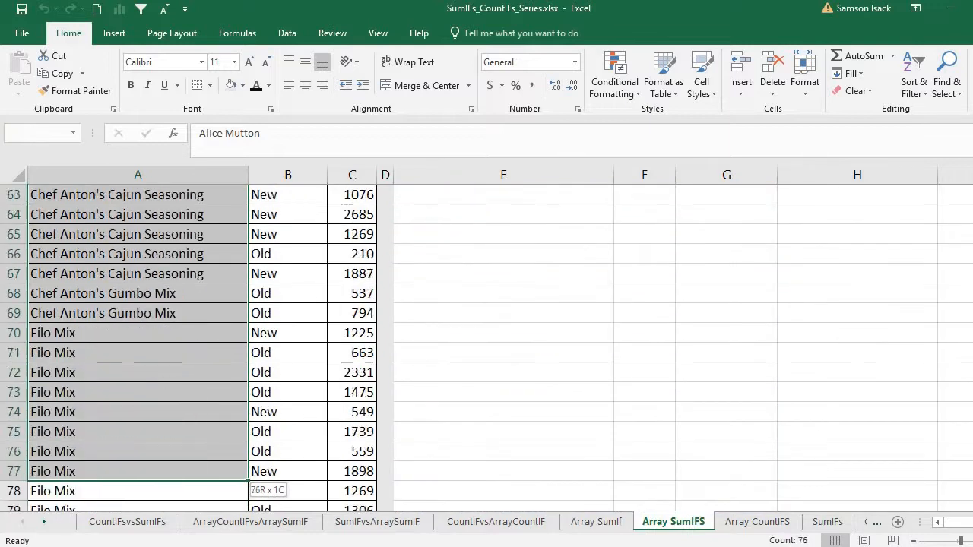
left_click_drag(183, 513, 181, 469)
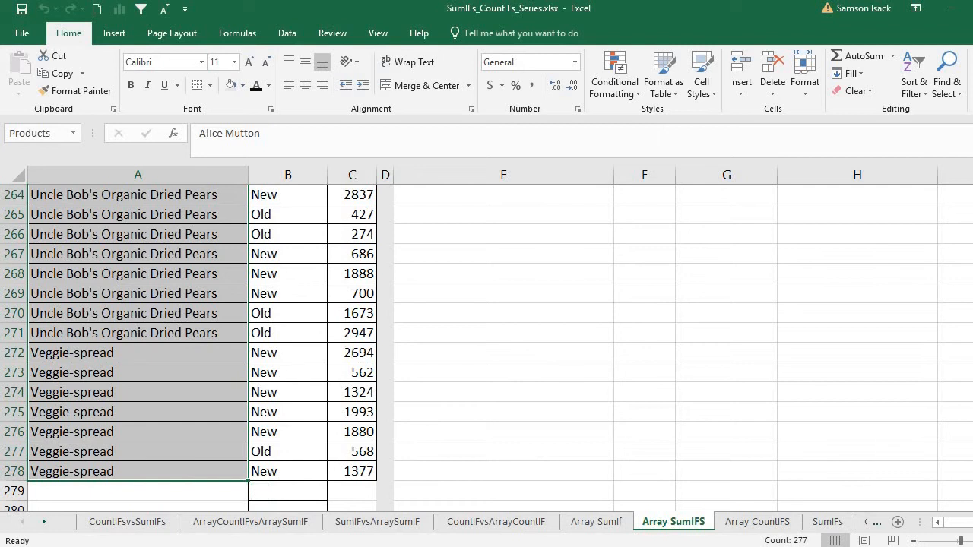
key("ctrl+BackSpace")
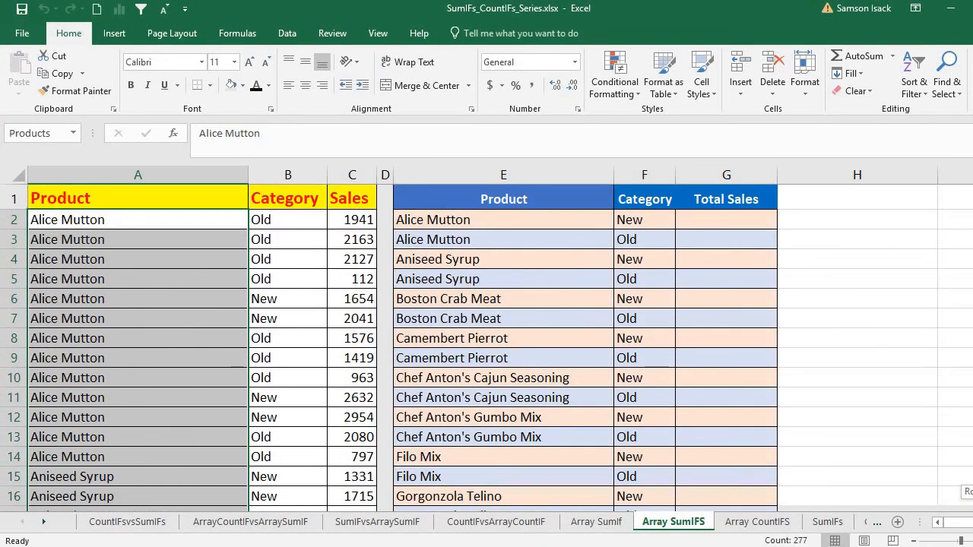
left_click(196, 216)
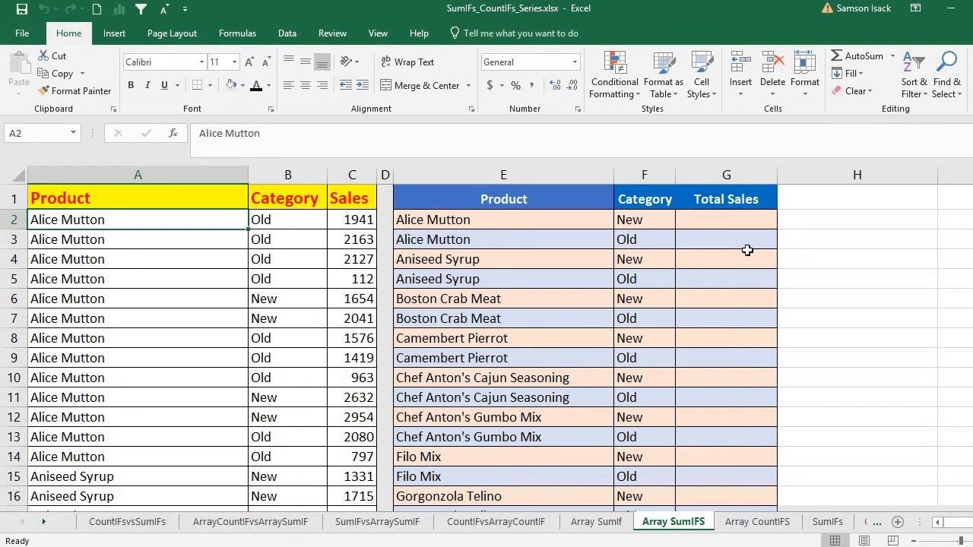
left_click(122, 198)
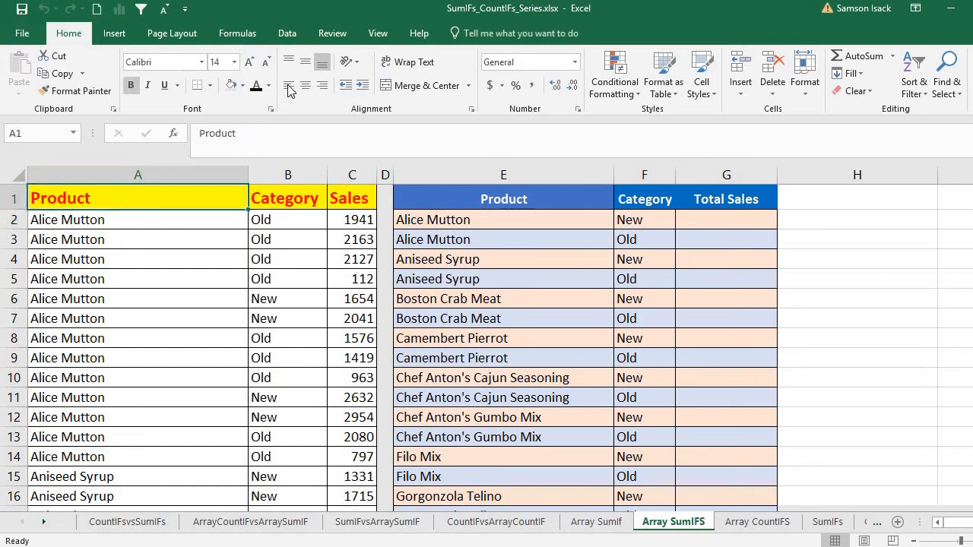
left_click(190, 216)
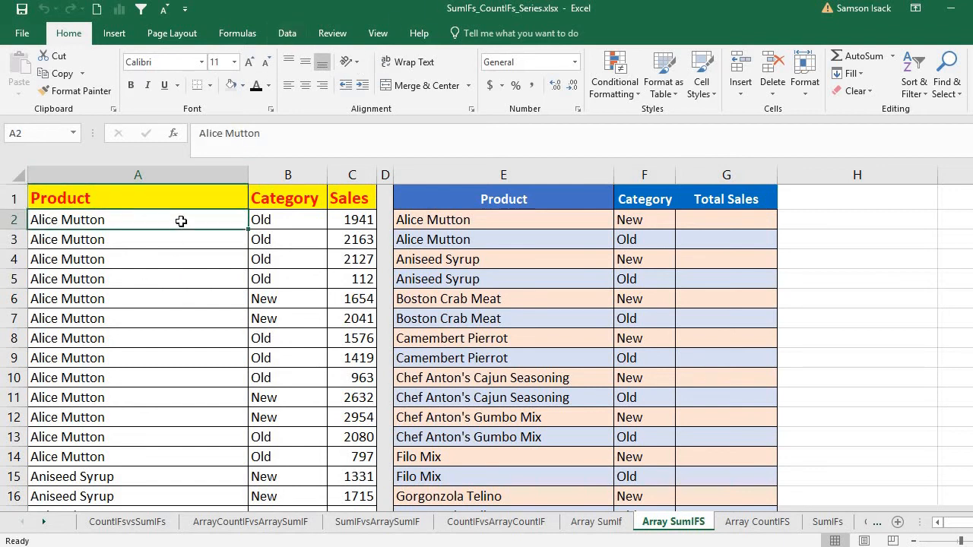
left_click_drag(181, 219, 175, 295)
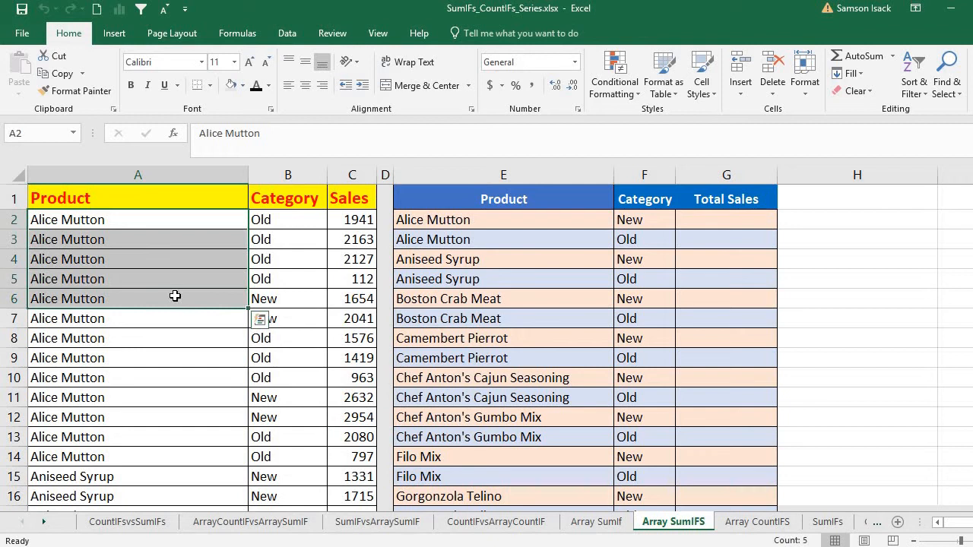
left_click(213, 220)
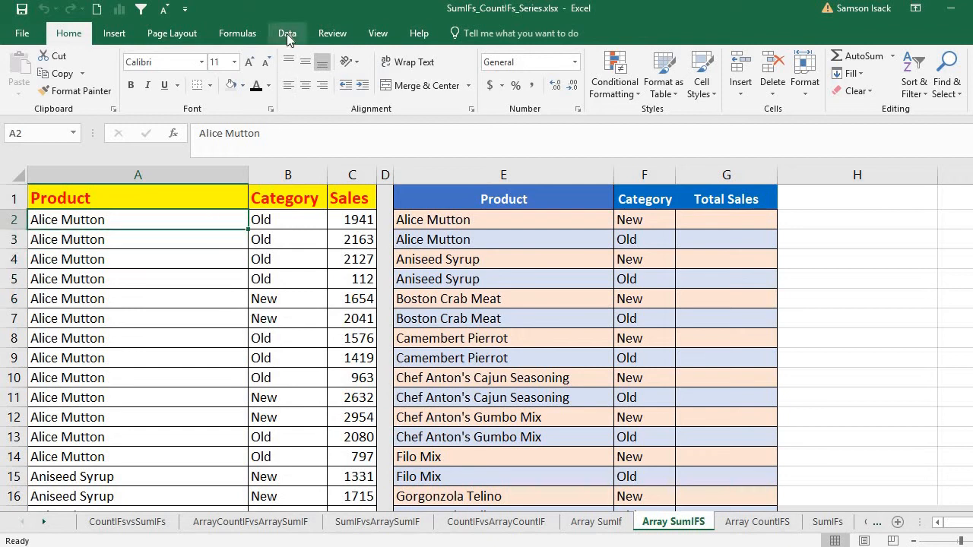
Step: Delete all existing defined names from the workbook
left_click(238, 34)
left_click(428, 79)
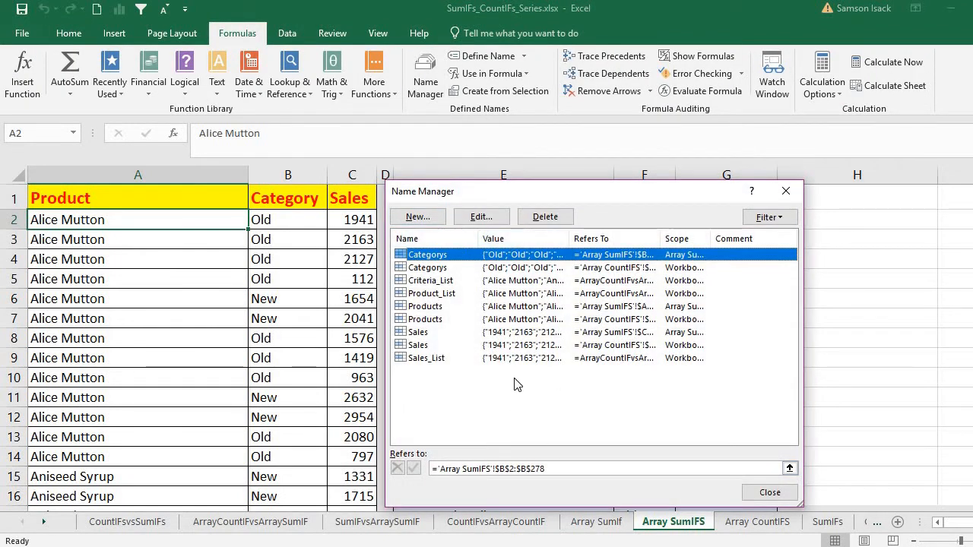
left_click(508, 365, "shift")
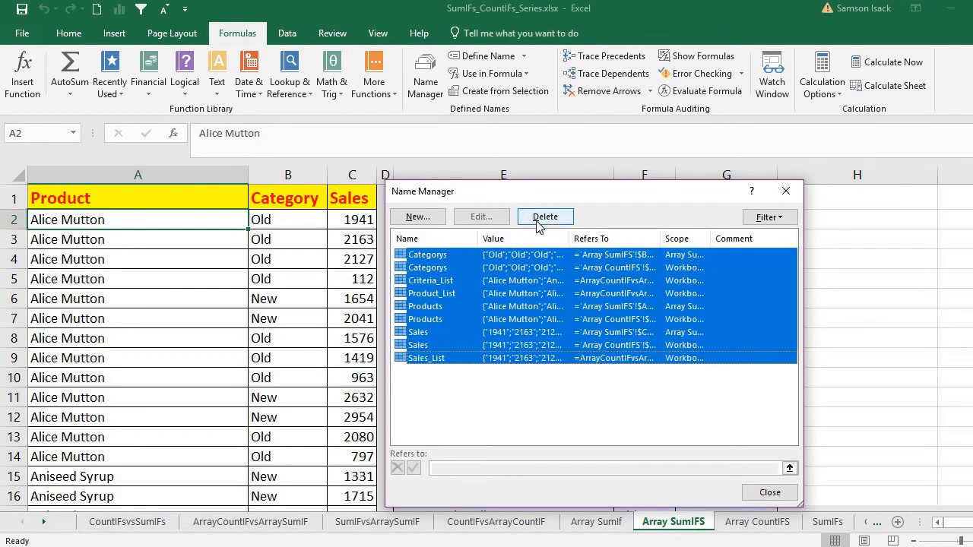
left_click(545, 218)
left_click(494, 323)
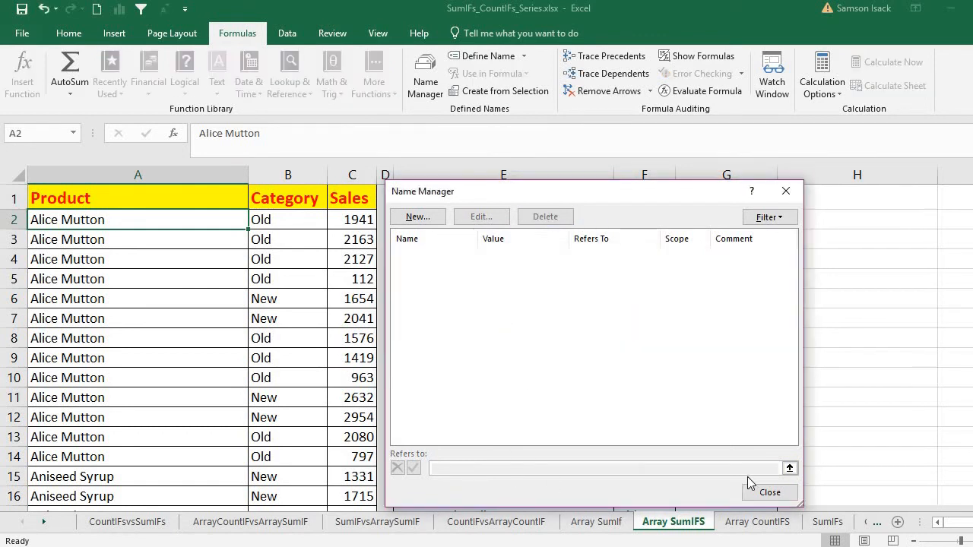
left_click(766, 492)
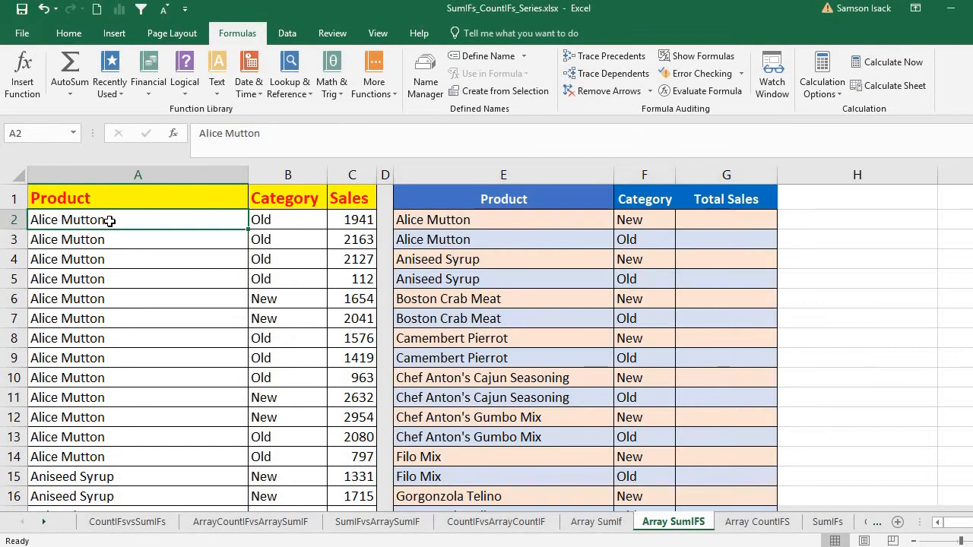
Step: Define the workbook-scope name Product_List for the source product data in A2:A278
left_click_drag(109, 229, 126, 495)
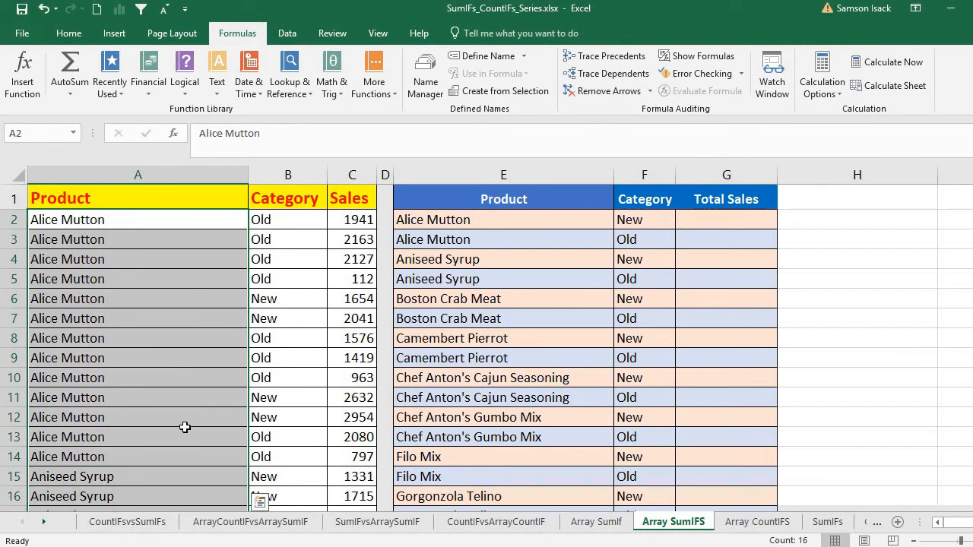
key("ctrl+shift+Down")
right_click(52, 386)
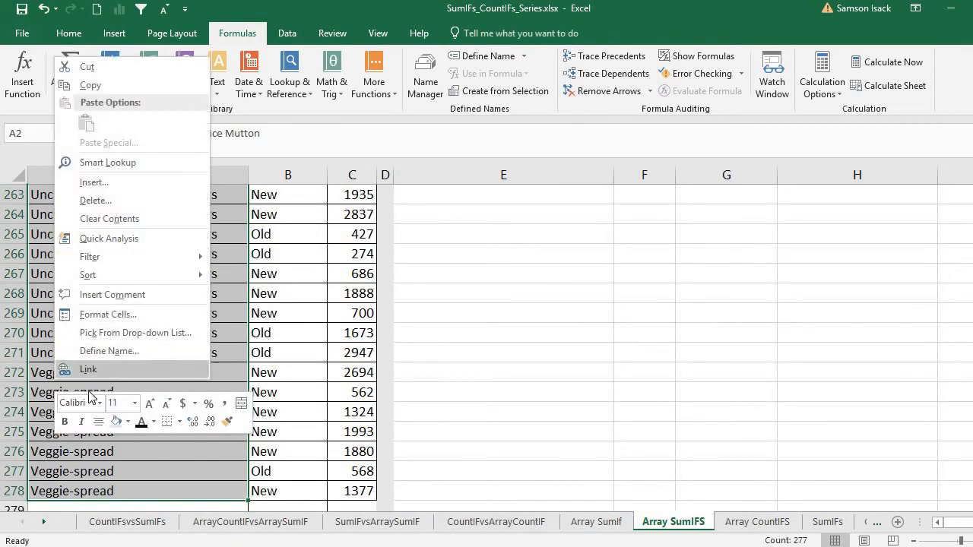
left_click(137, 351)
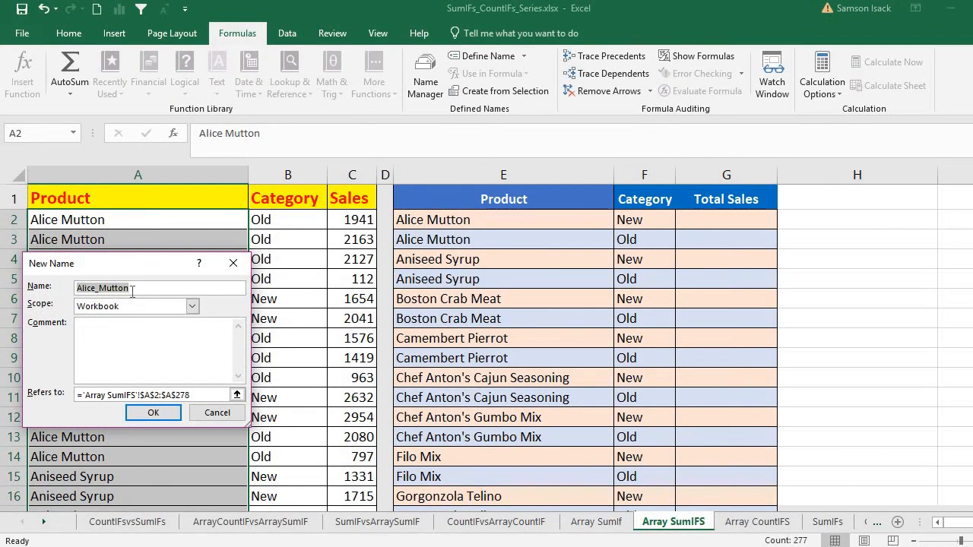
type("Product_List")
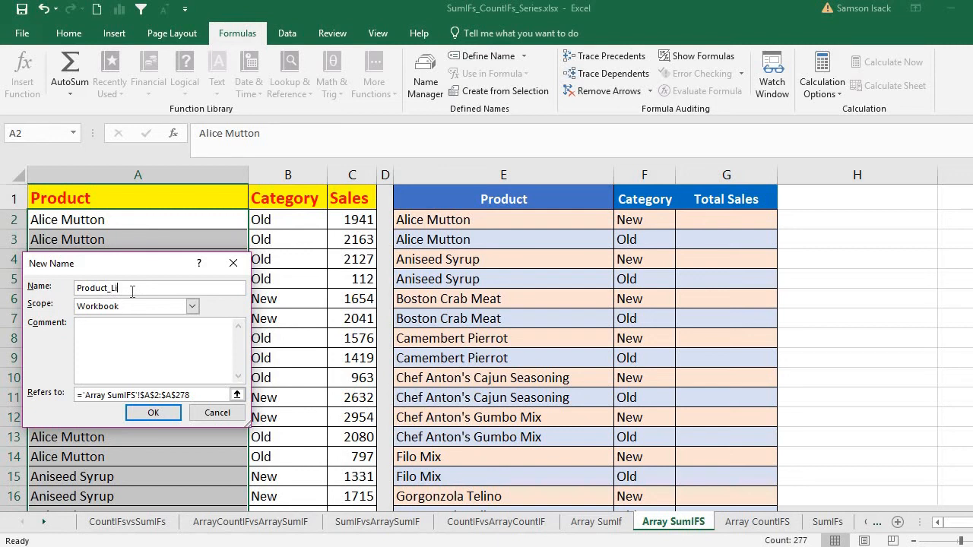
left_click(153, 414)
Step: Define the workbook-scope name Category for the source category data in B2:B278
left_click(288, 217)
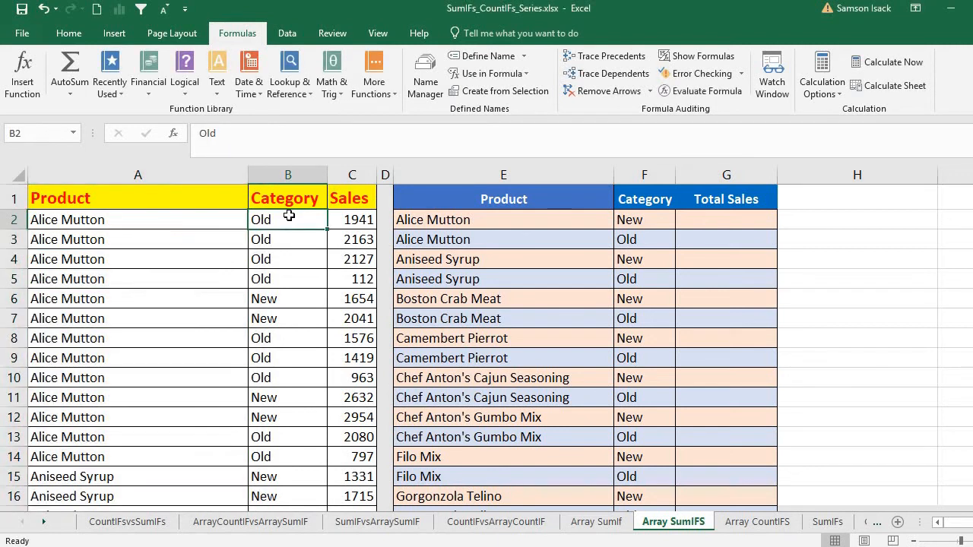
key("ctrl+shift+Down")
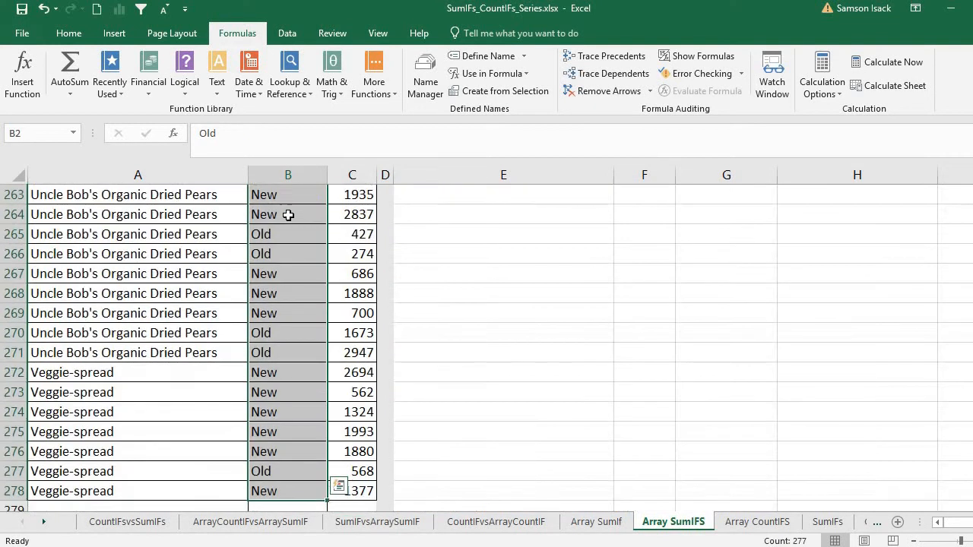
right_click(289, 217)
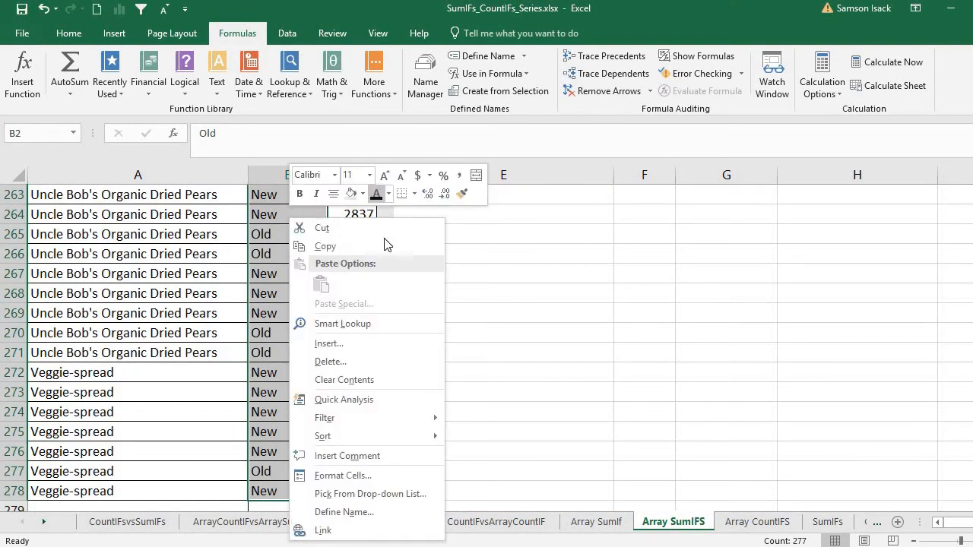
left_click(360, 512)
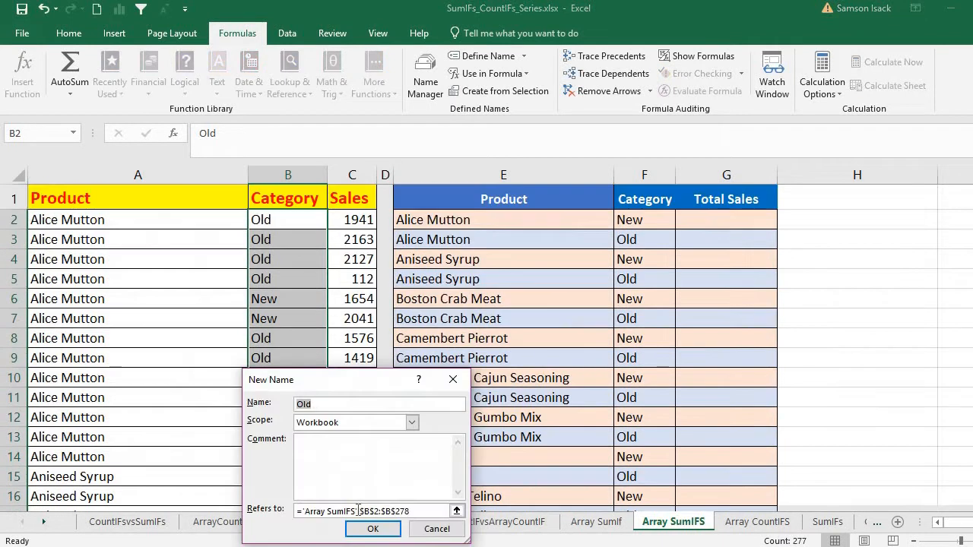
left_click(337, 403)
left_click_drag(337, 403, 220, 392)
type("Category")
left_click(373, 529)
Step: Define the workbook-scope name Sales for the source sales data in C2:C278
left_click(357, 217)
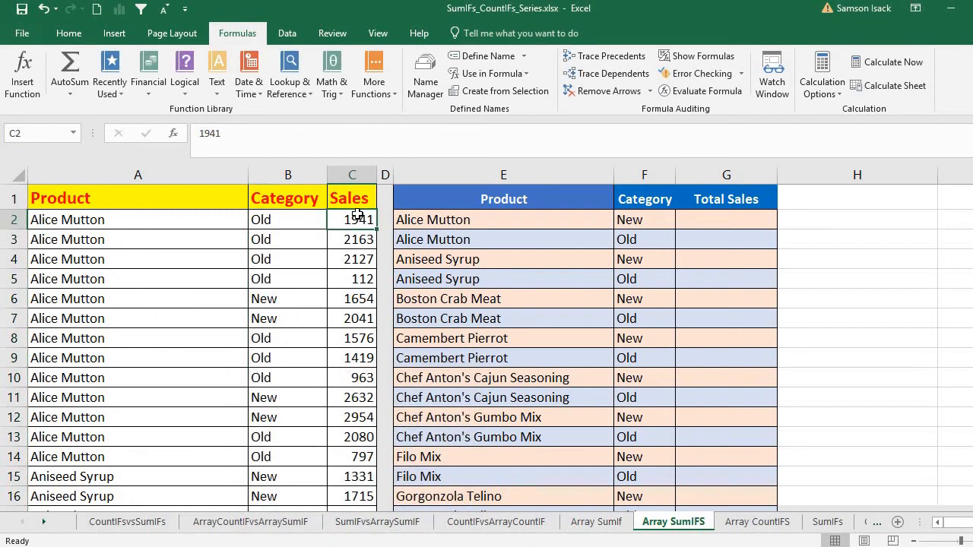
key("ctrl+shift+Down")
right_click(357, 215)
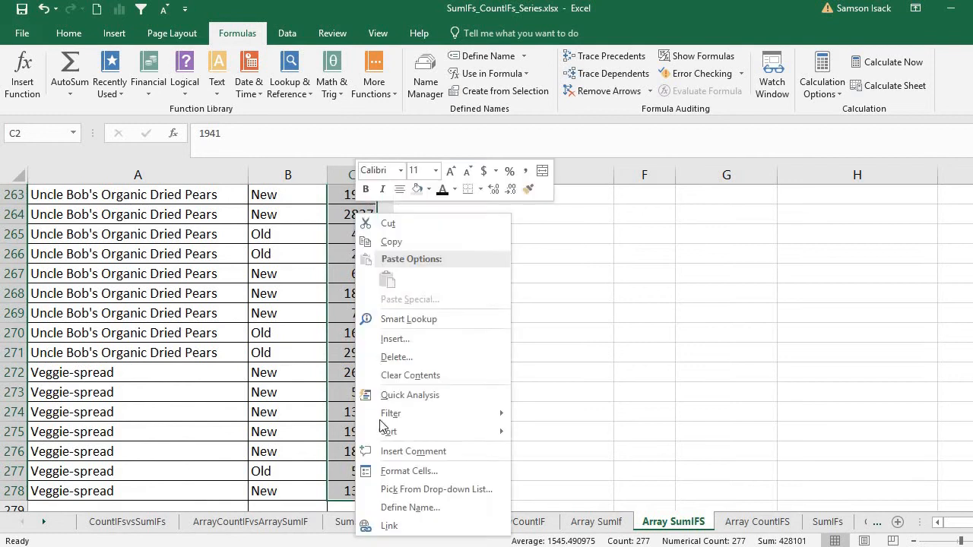
left_click(401, 508)
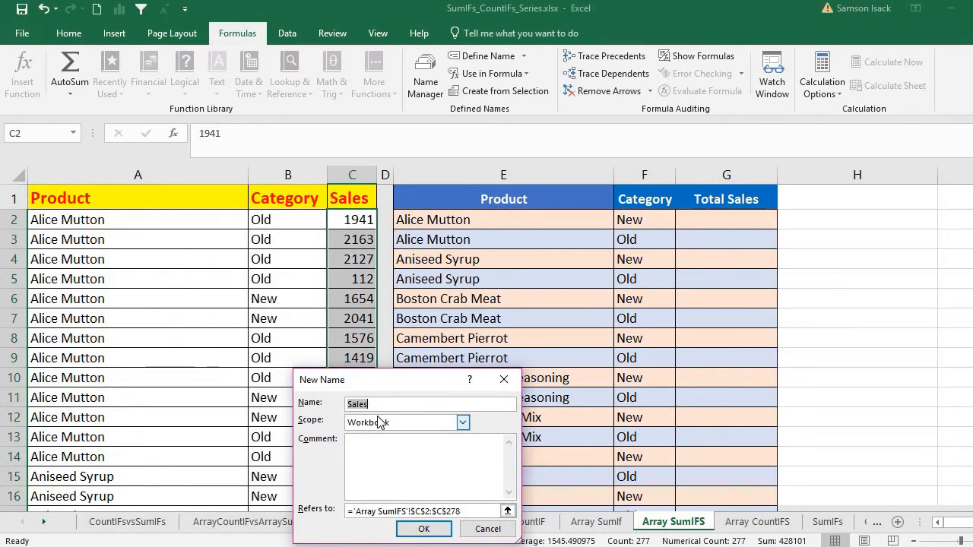
left_click(430, 535)
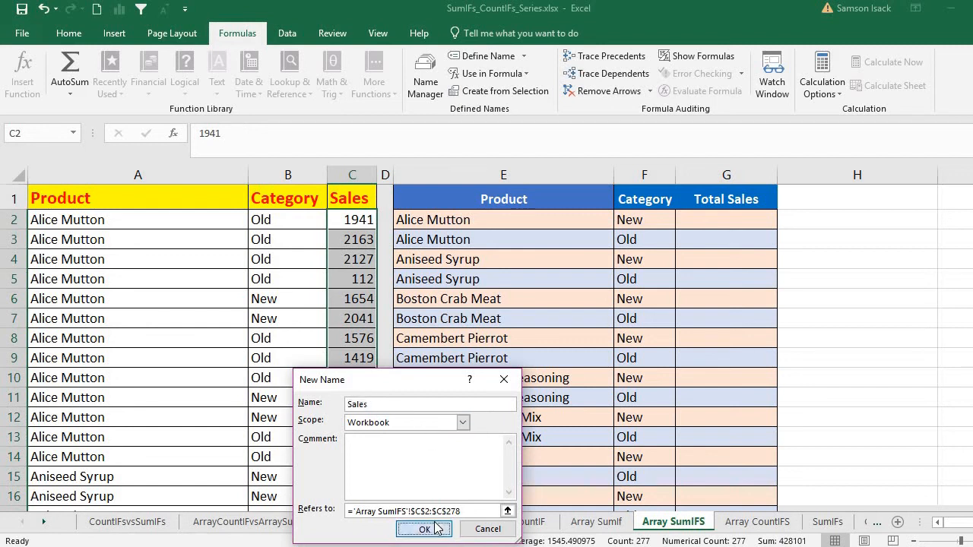
left_click(351, 220)
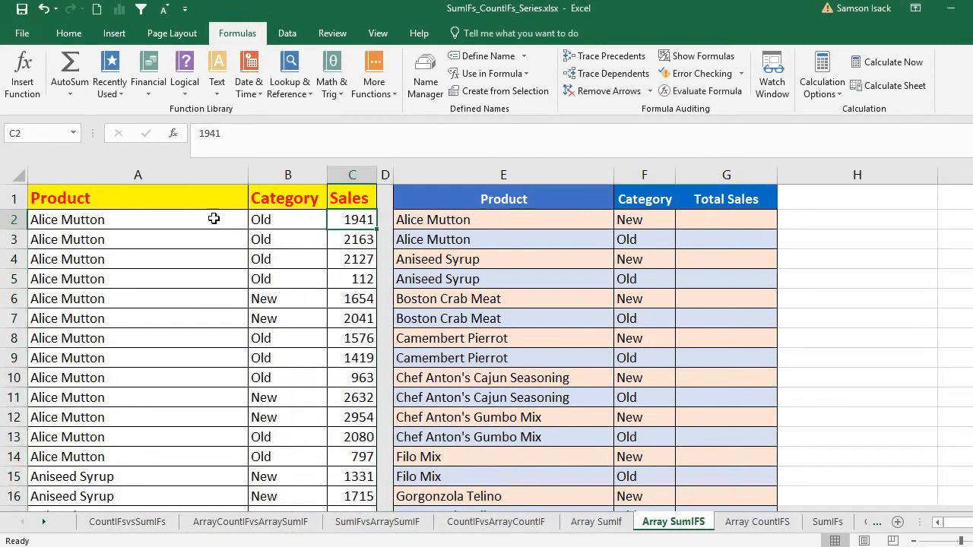
left_click(213, 220)
left_click(346, 220)
Step: Start a SUMIFS formula in Total Sales cell G2 with the named range Sales as the sum range
left_click(711, 222)
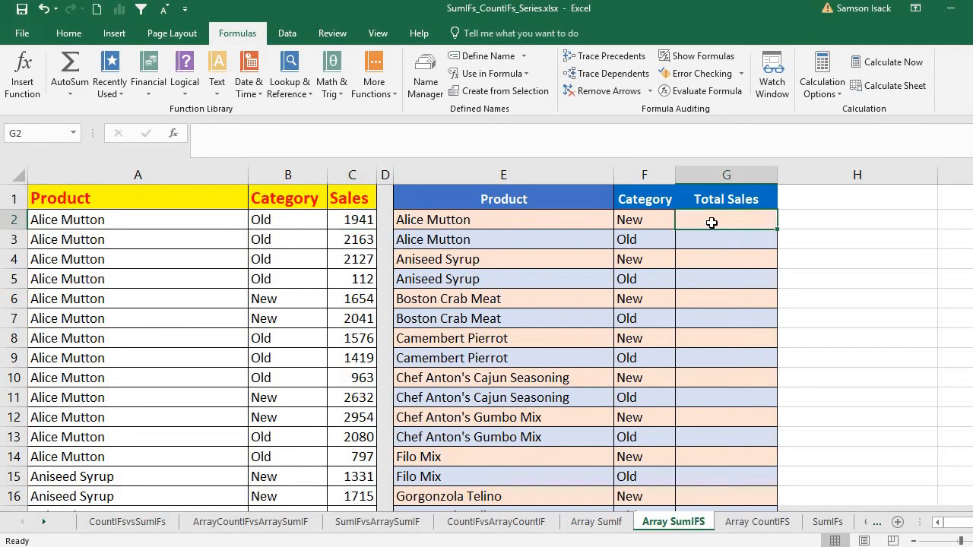
double_click(707, 221)
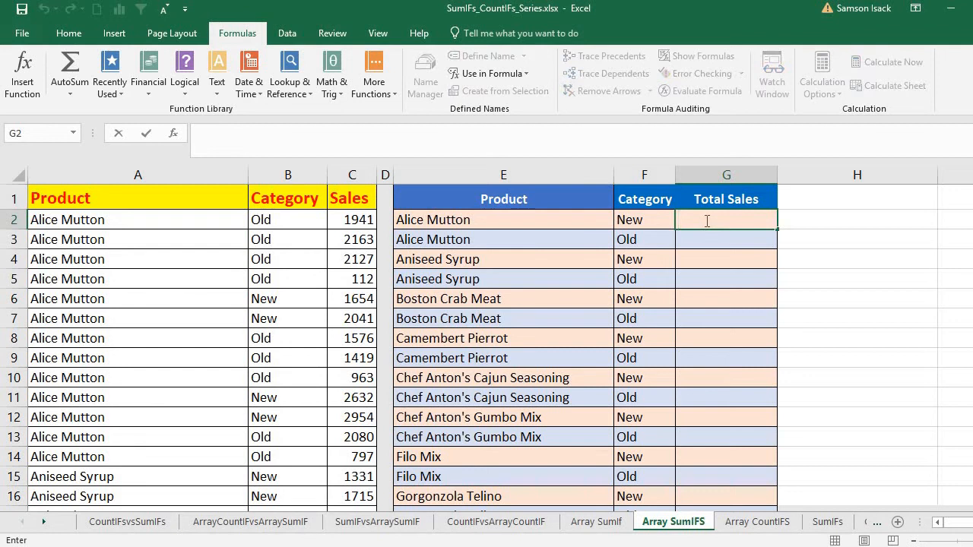
type("=SUM")
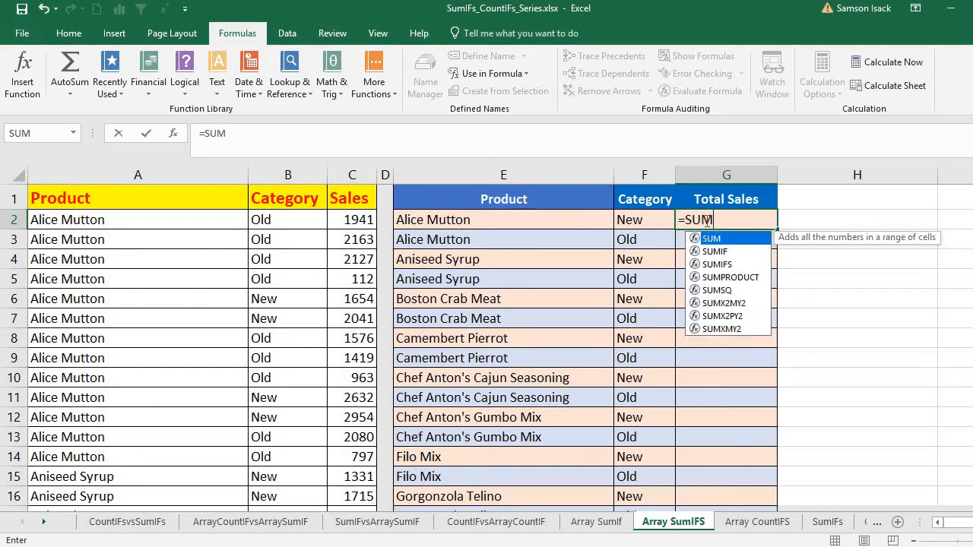
type("IFS")
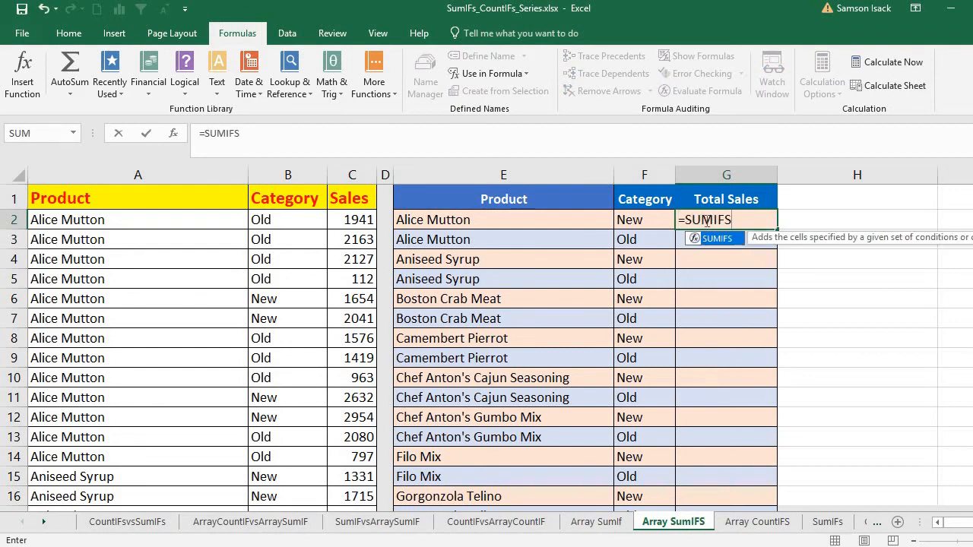
type("(")
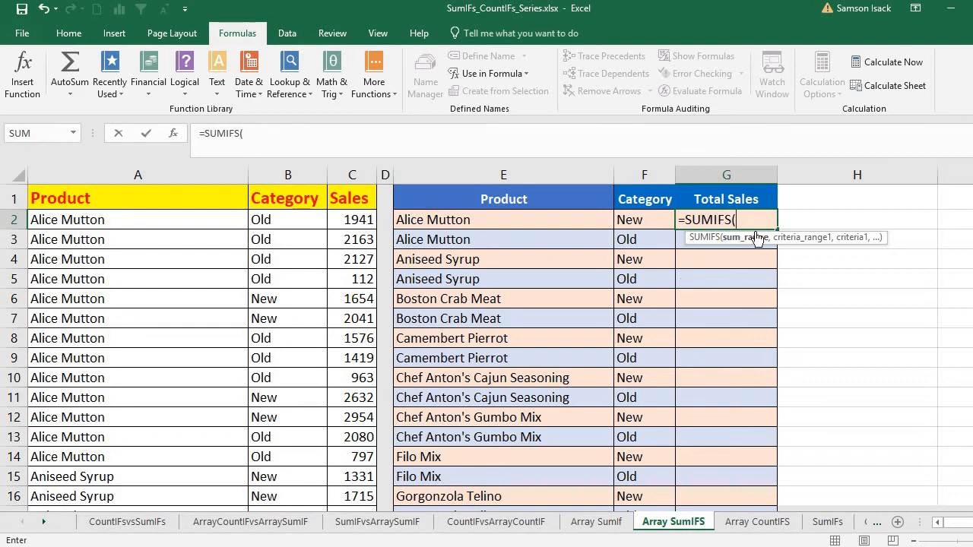
type("Sal")
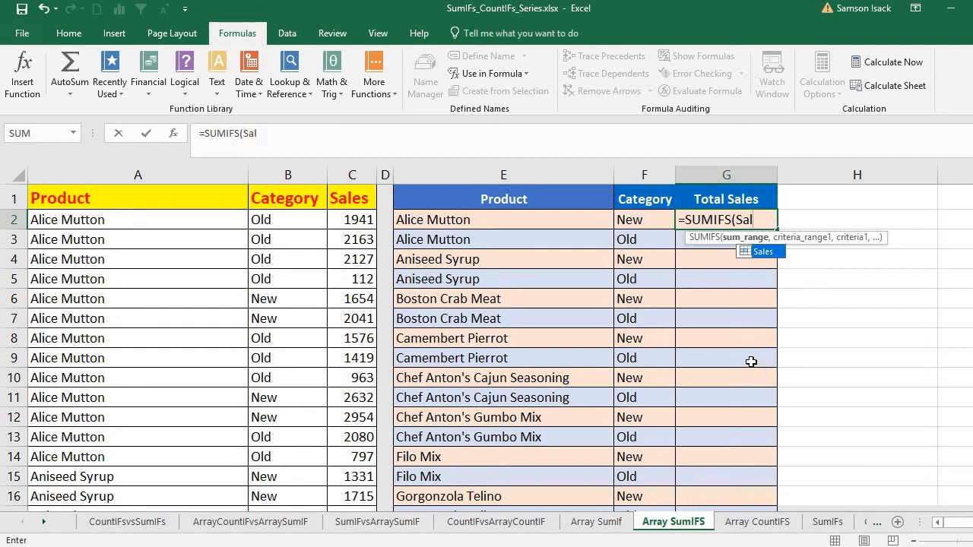
key("BackSpace")
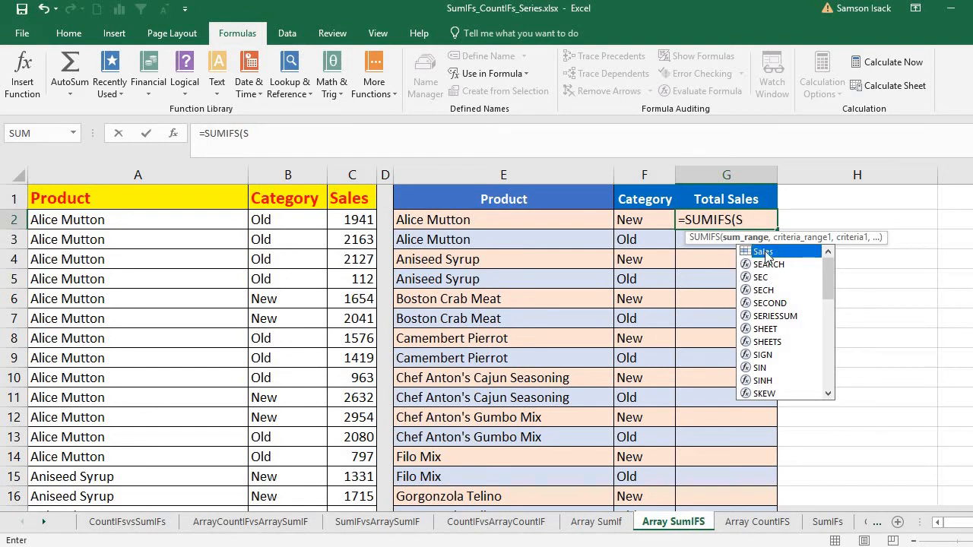
double_click(768, 252)
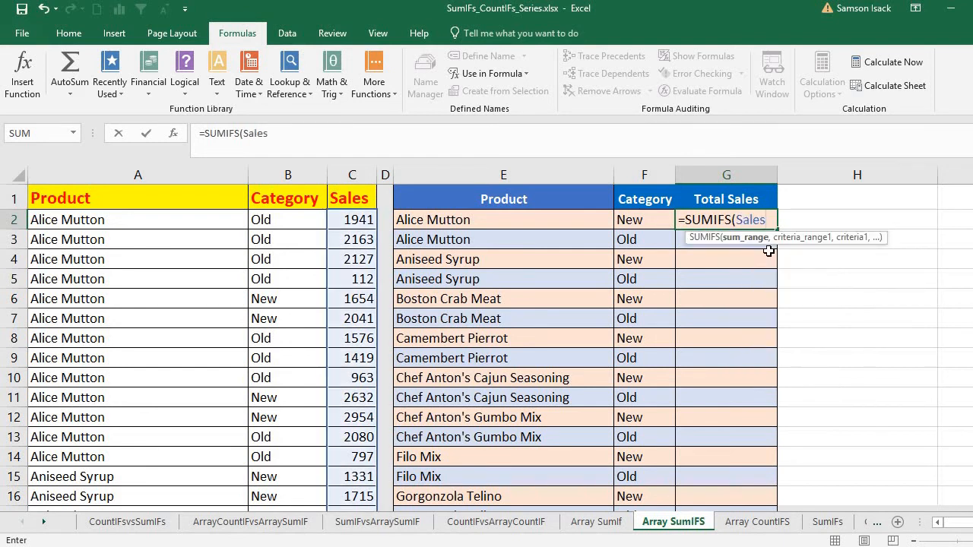
Step: Add the Product_List source range as the first criteria range and cell E2 as its criterion in the G2 SUMIFS formula
type(",")
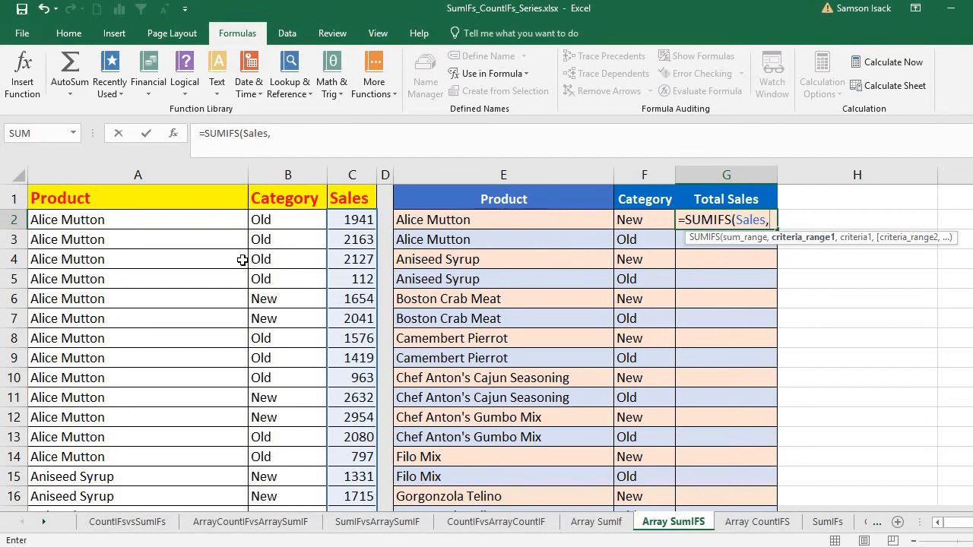
left_click_drag(226, 219, 198, 500)
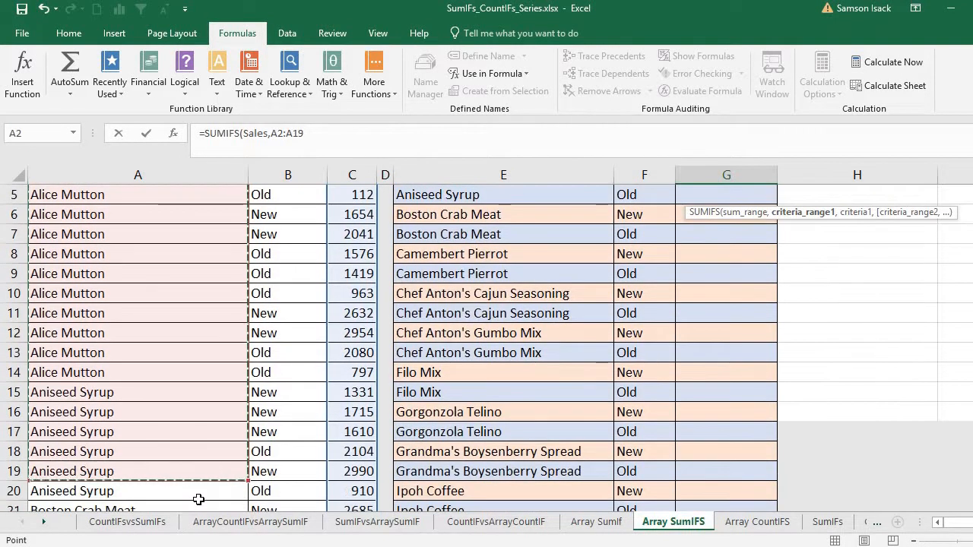
key("ctrl+shift+Down")
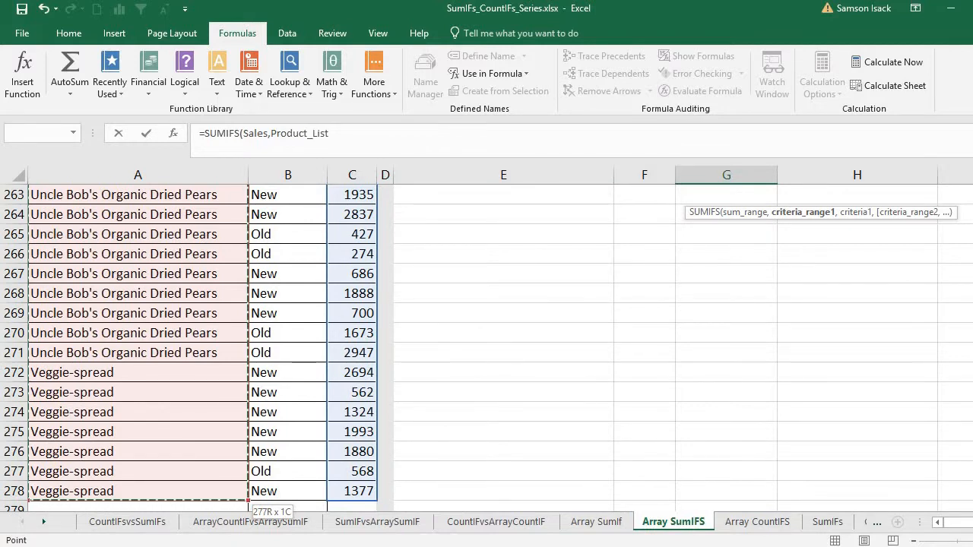
key("ctrl+BackSpace")
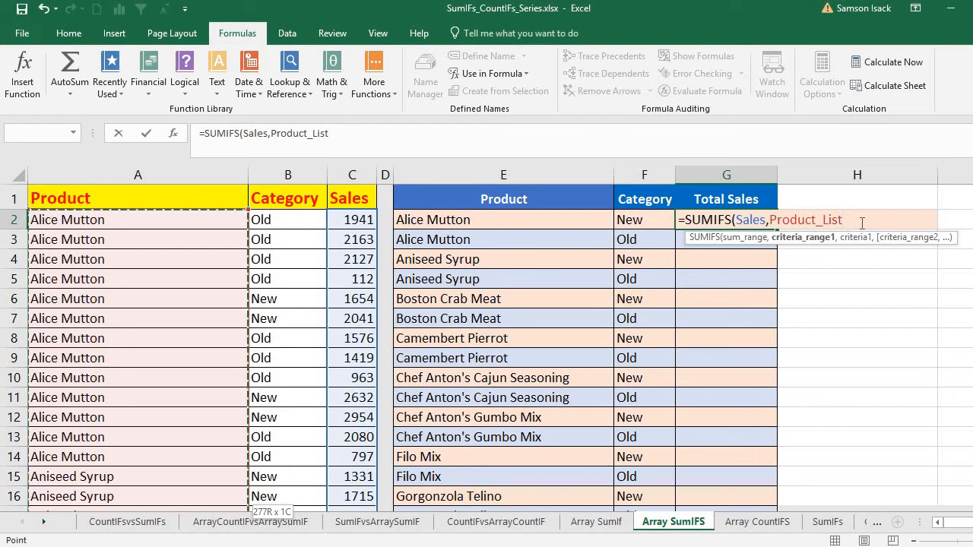
type(",")
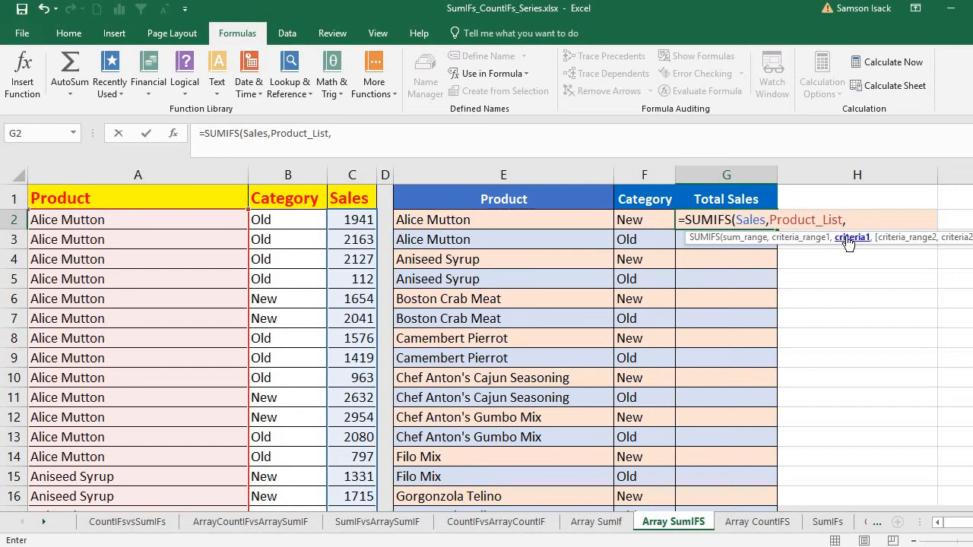
left_click(506, 217)
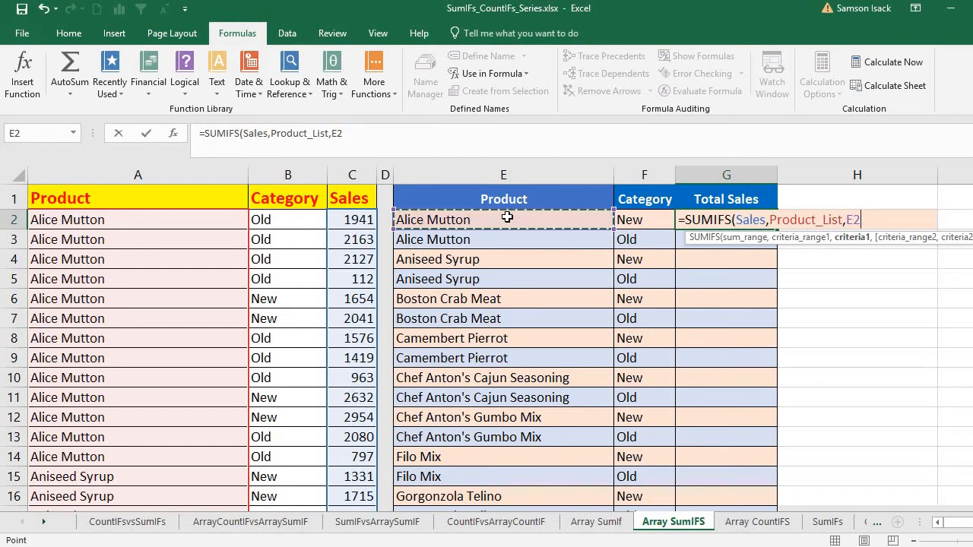
type(",")
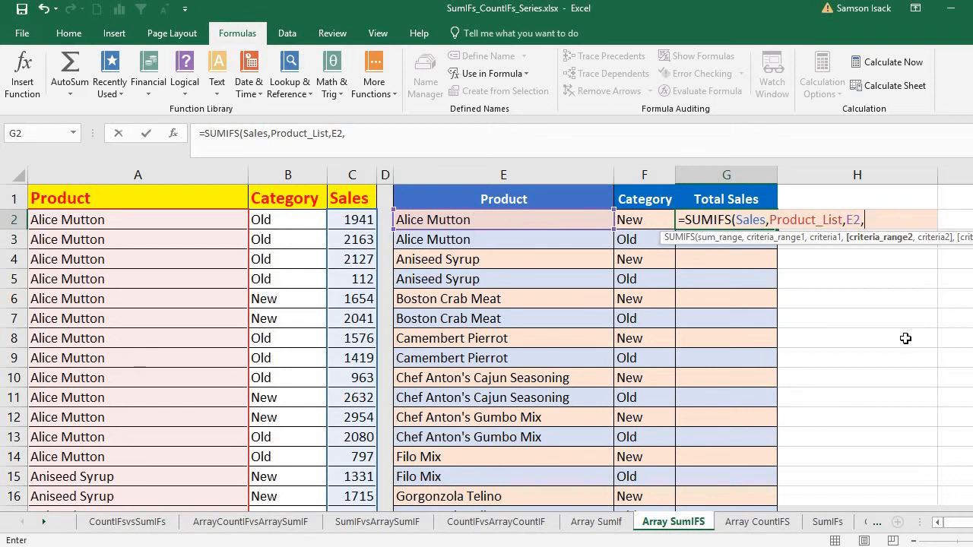
type(",")
key("BackSpace")
type("Cate")
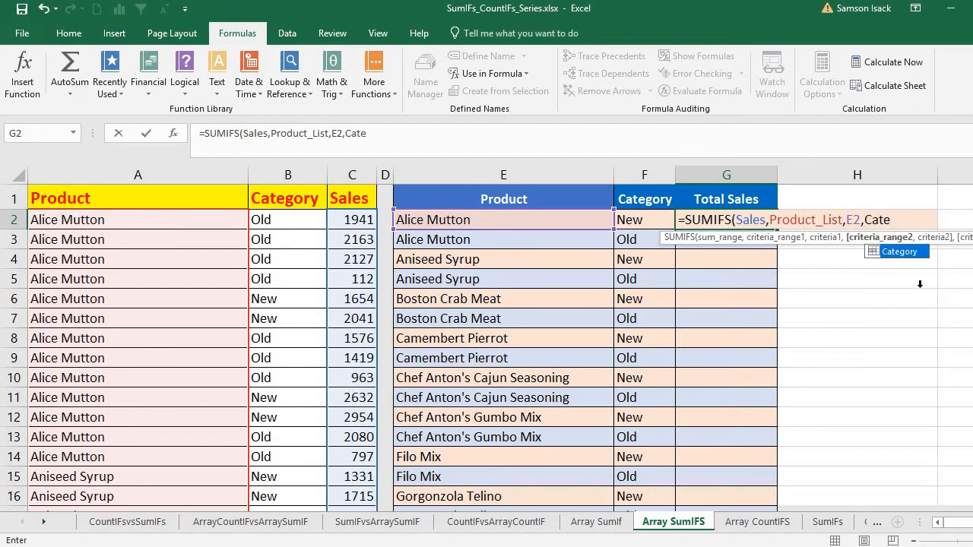
double_click(899, 253)
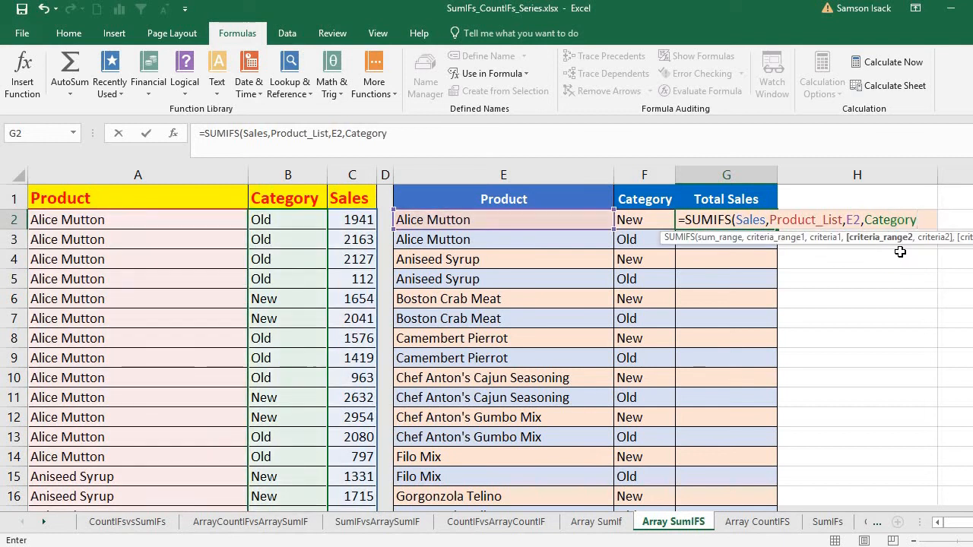
left_click_drag(910, 221, 864, 221)
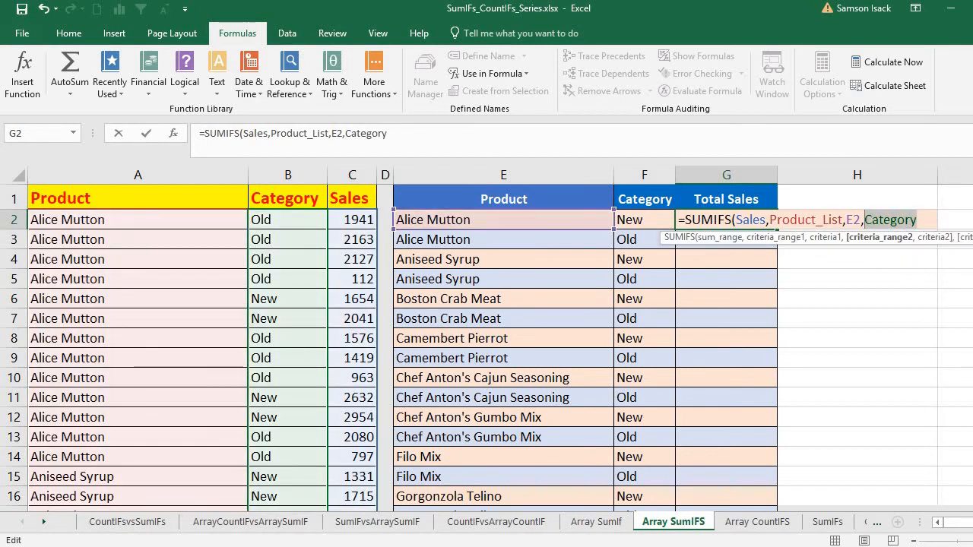
key("BackSpace")
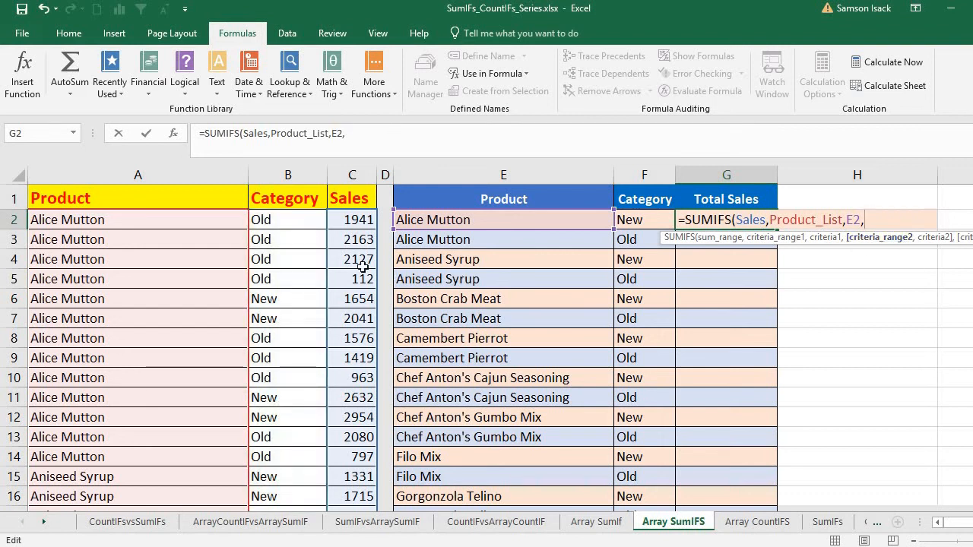
Step: Add the Category source range with criterion F2 to the SUMIFS formula in G2, close the parenthesis and enter the formula
left_click(304, 218)
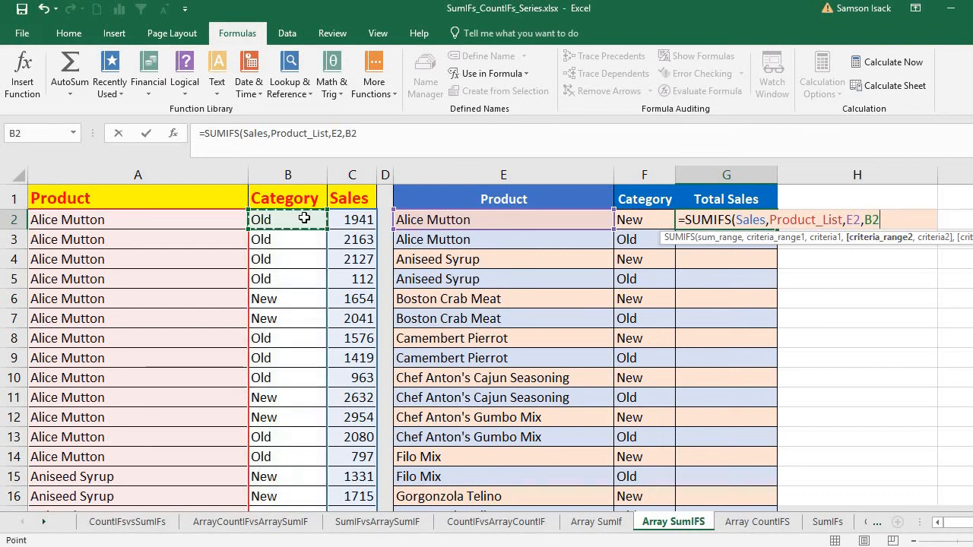
key("ctrl+shift+Down")
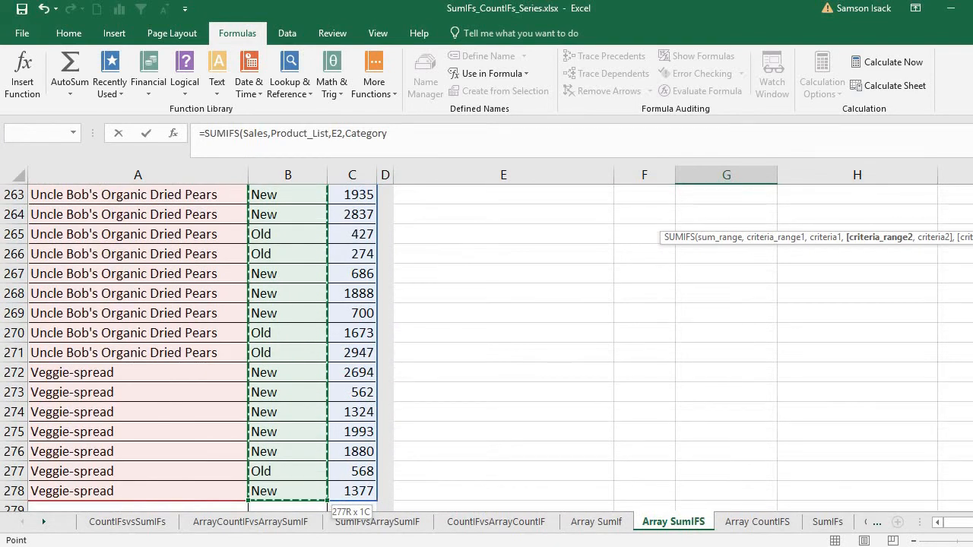
key("ctrl+BackSpace")
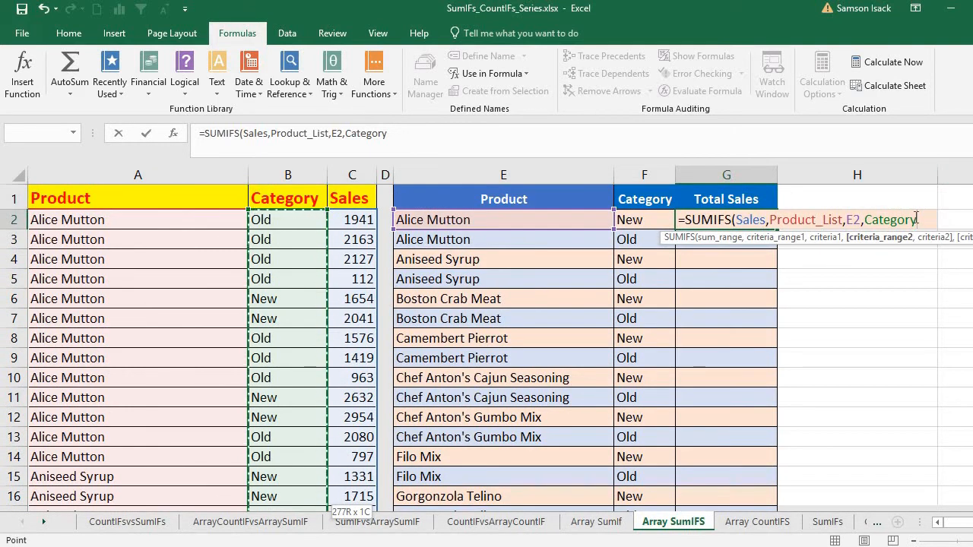
type(",")
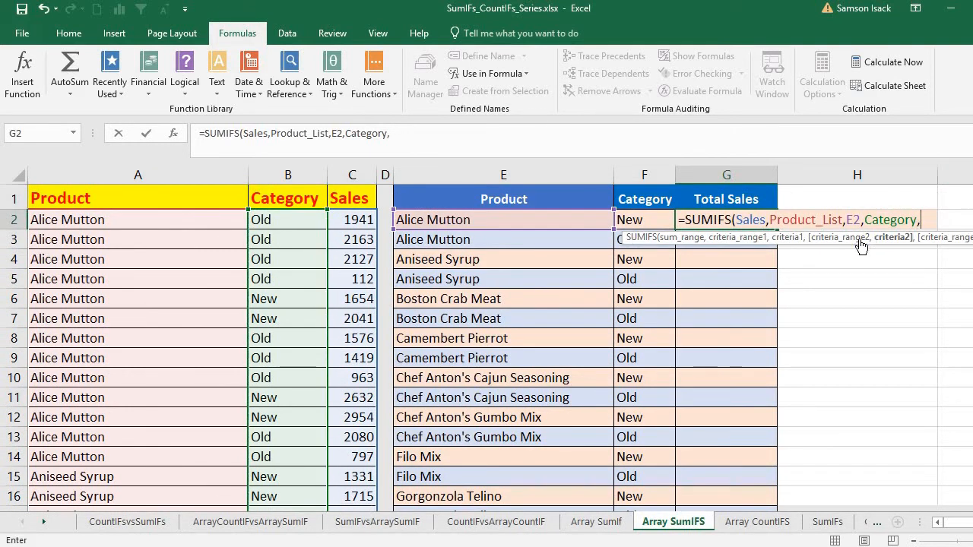
left_click(652, 220)
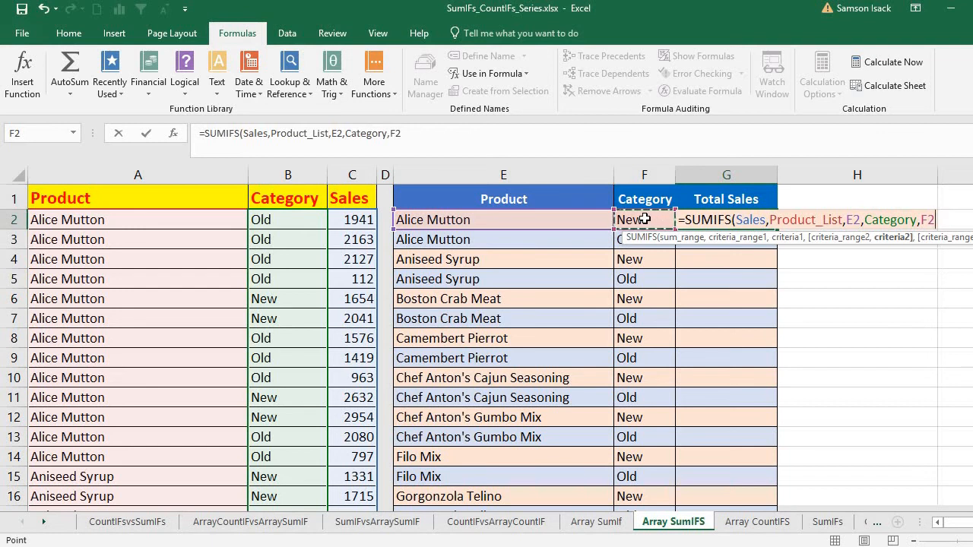
type(")")
key("Return")
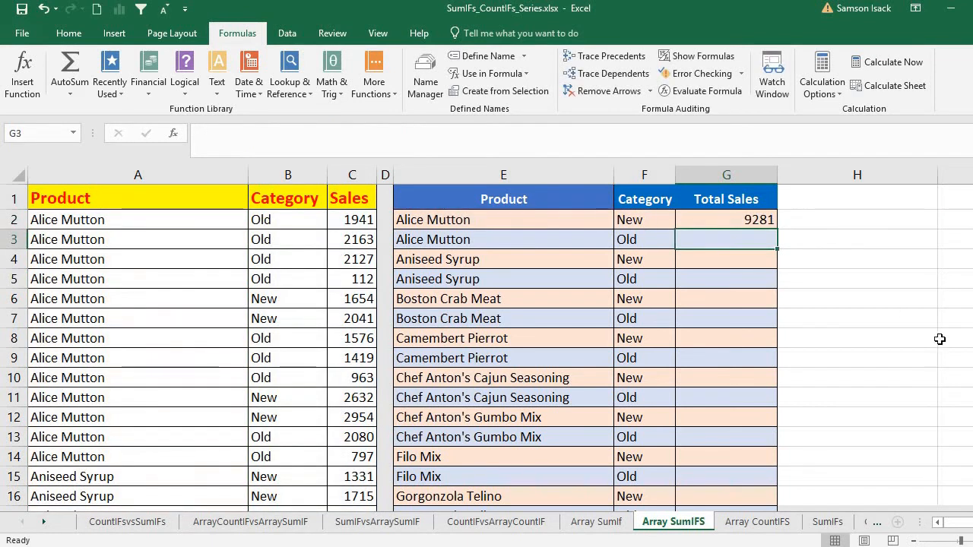
Step: Fill the SUMIFS formula from G2 down to G3 and inspect the copied formula's criteria references
left_click(762, 219)
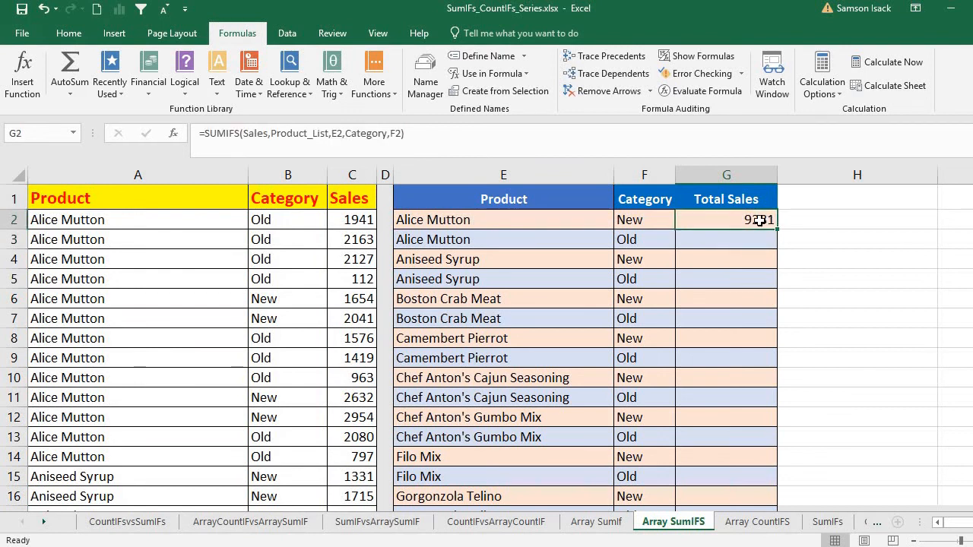
double_click(760, 220)
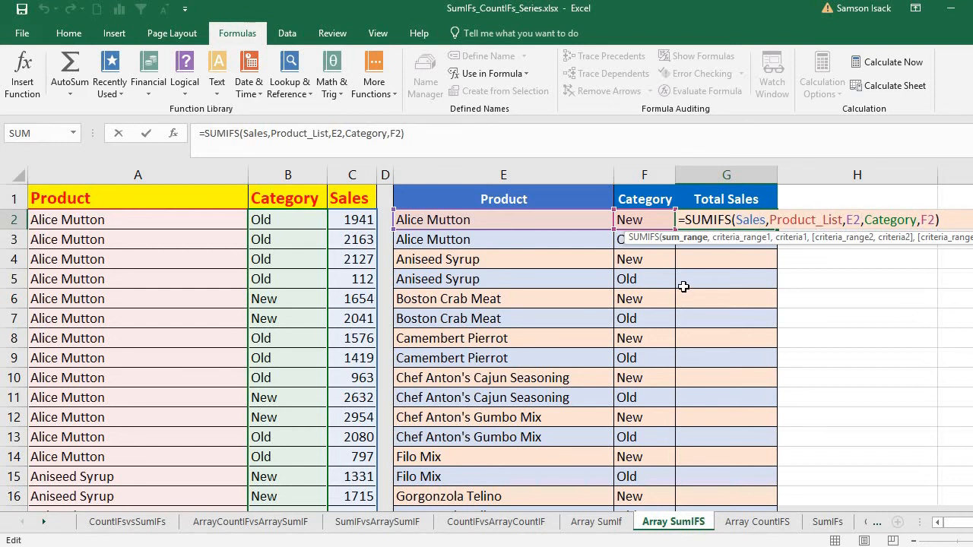
key("Return")
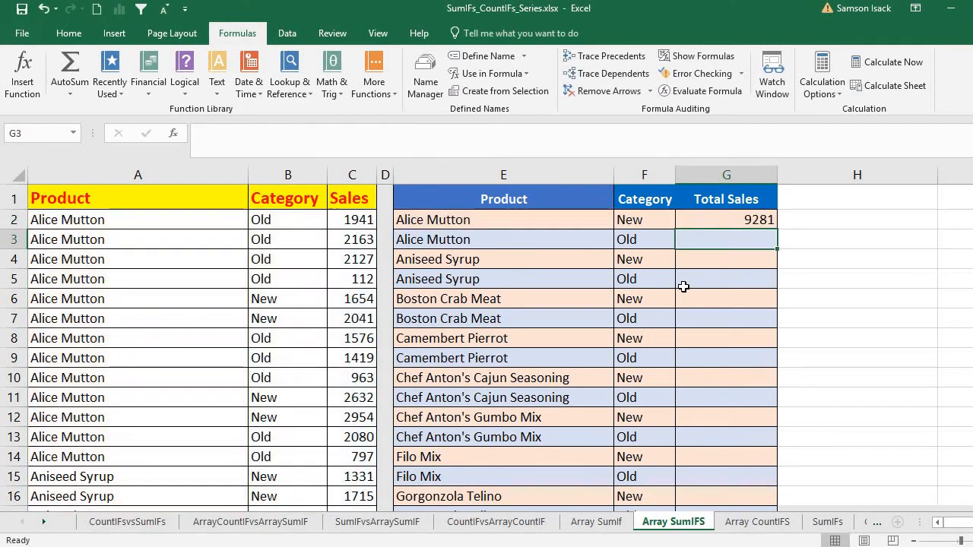
left_click(709, 221)
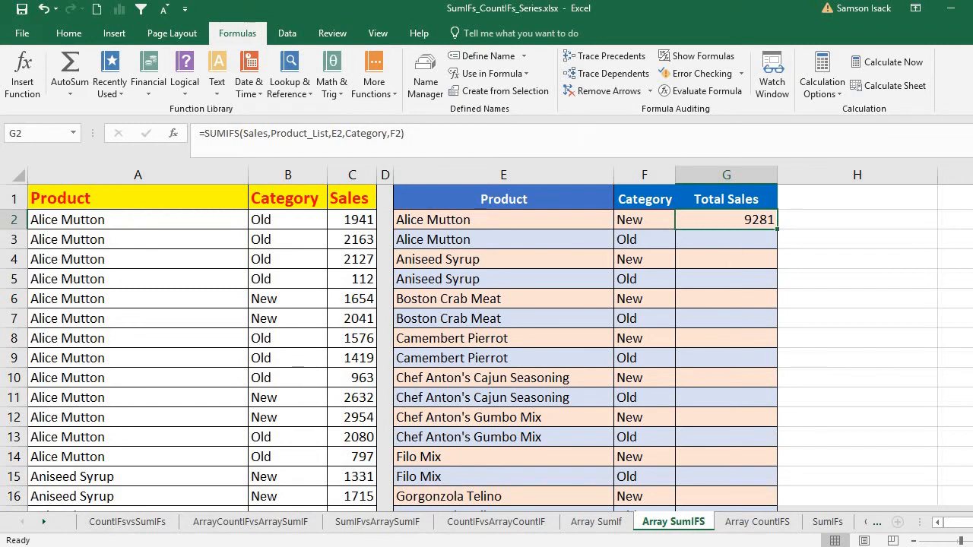
mouse_move(972, 190)
left_mouse_down()
mouse_move(972, 211)
mouse_move(972, 190)
left_mouse_up()
left_click_drag(779, 229, 755, 241)
left_click(749, 241)
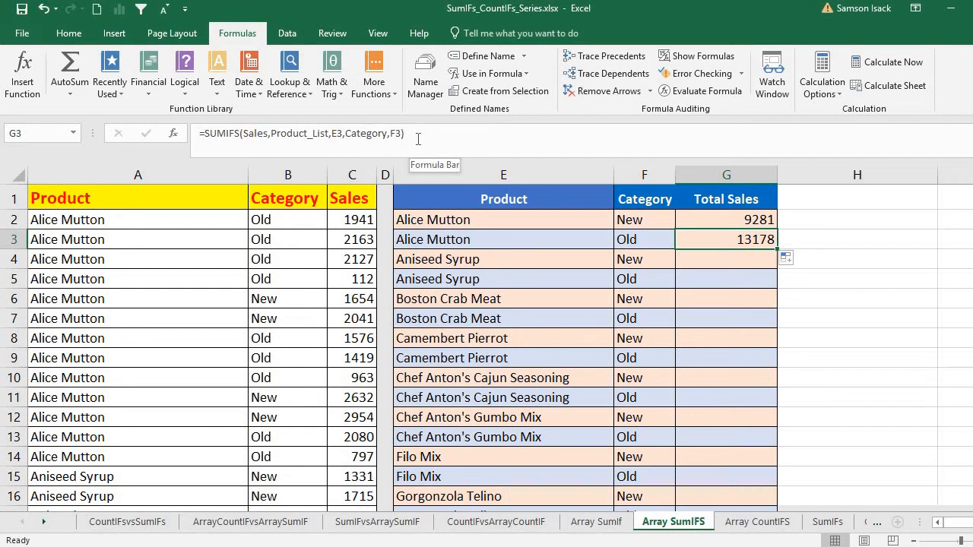
Step: Replace the first criterion in the G2 SUMIFS formula with the product range E2:E51
left_click(735, 220)
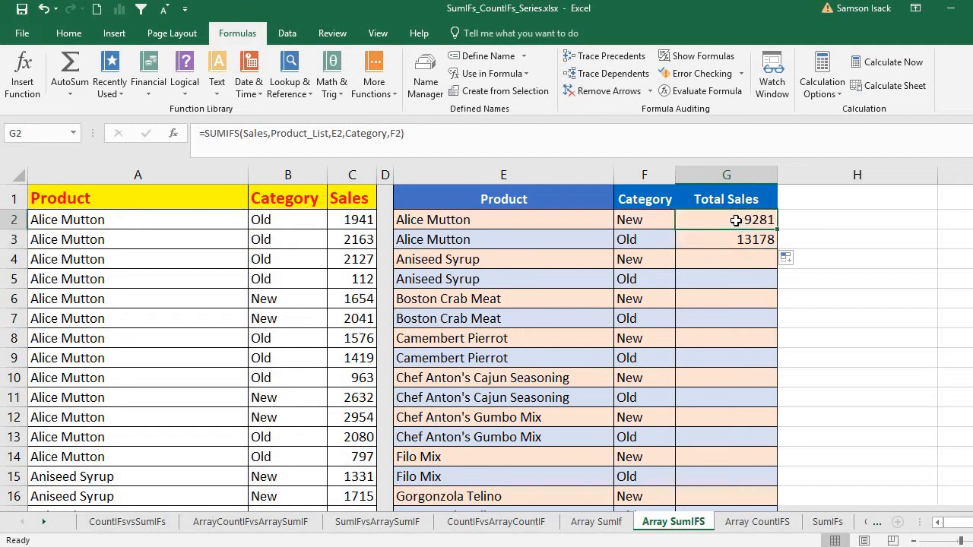
left_click(332, 133)
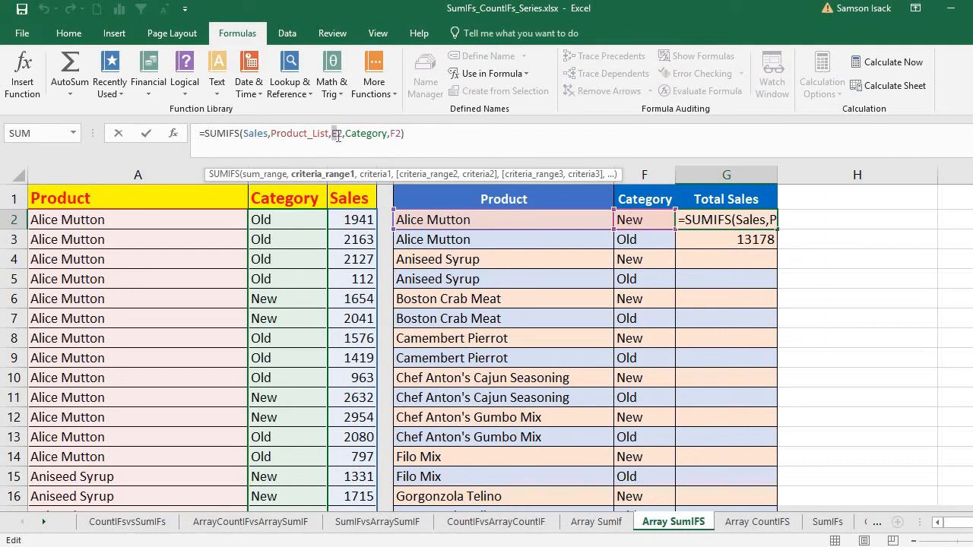
left_click(342, 134)
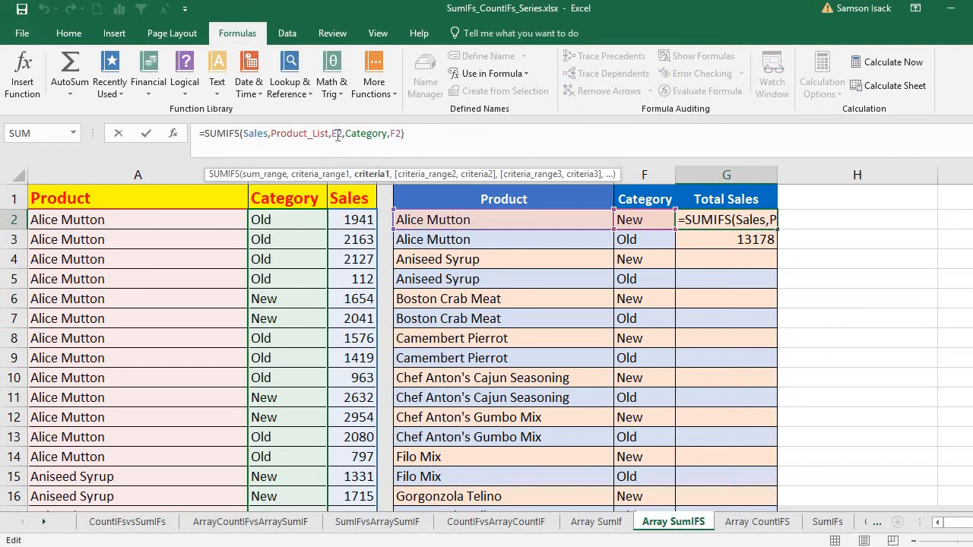
double_click(338, 134)
left_click_drag(497, 223, 520, 465)
left_click_drag(972, 251, 972, 225)
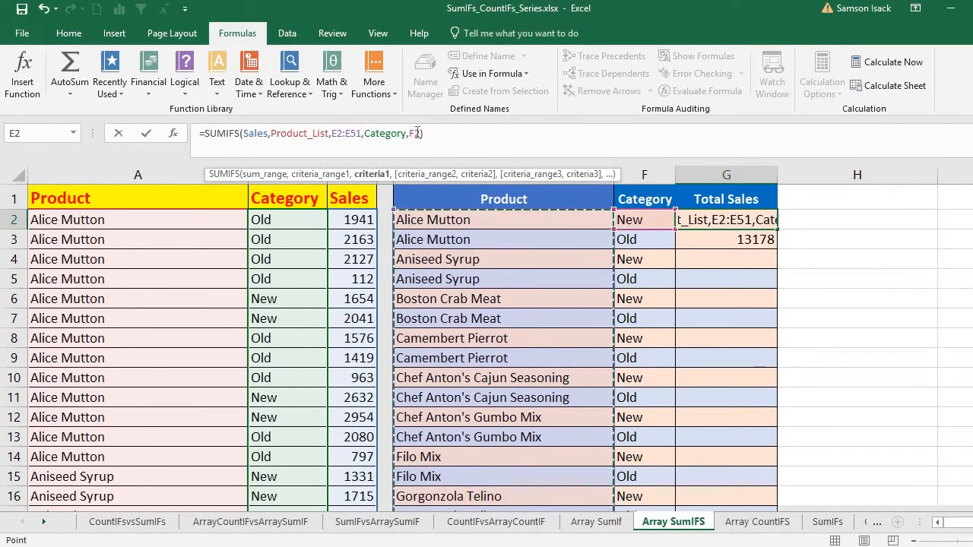
Step: Replace the second criterion in the G2 SUMIFS formula with the category range F2:F51
type(")")
double_click(413, 133)
left_click_drag(658, 219, 652, 475)
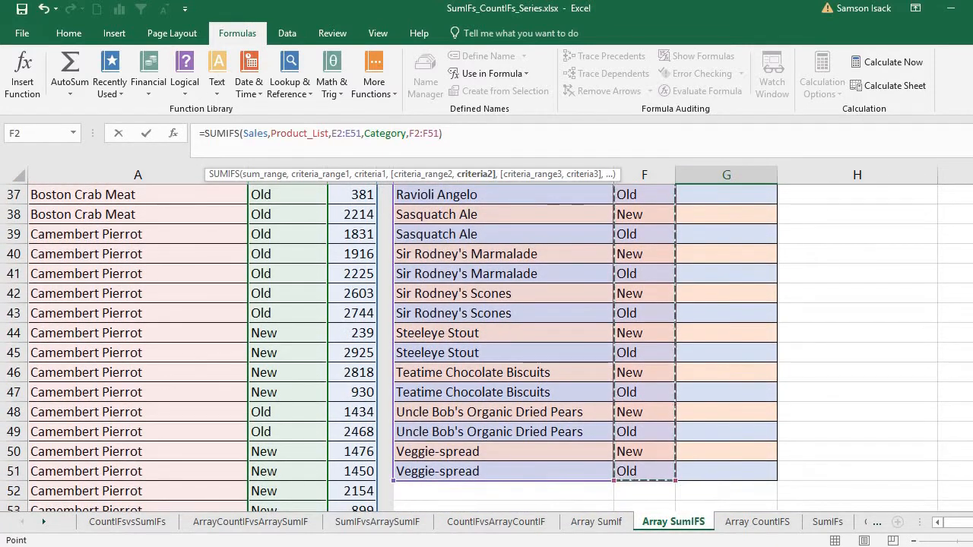
left_click_drag(972, 230, 972, 196)
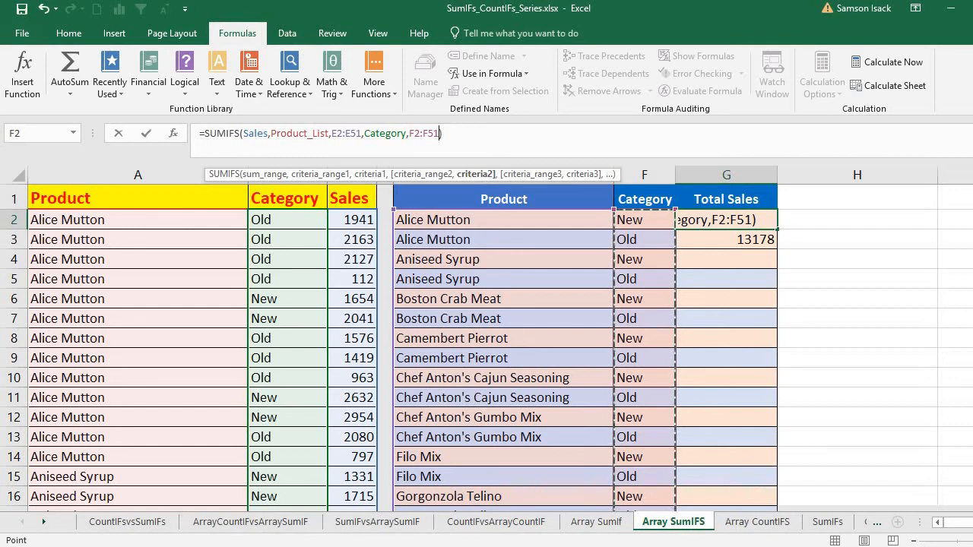
mouse_move(972, 199)
left_mouse_down()
mouse_move(972, 222)
mouse_move(972, 191)
left_mouse_up()
Step: Remove the complete SUMIFS formula text from G2 and delete the contents of G3
key("shift+Home")
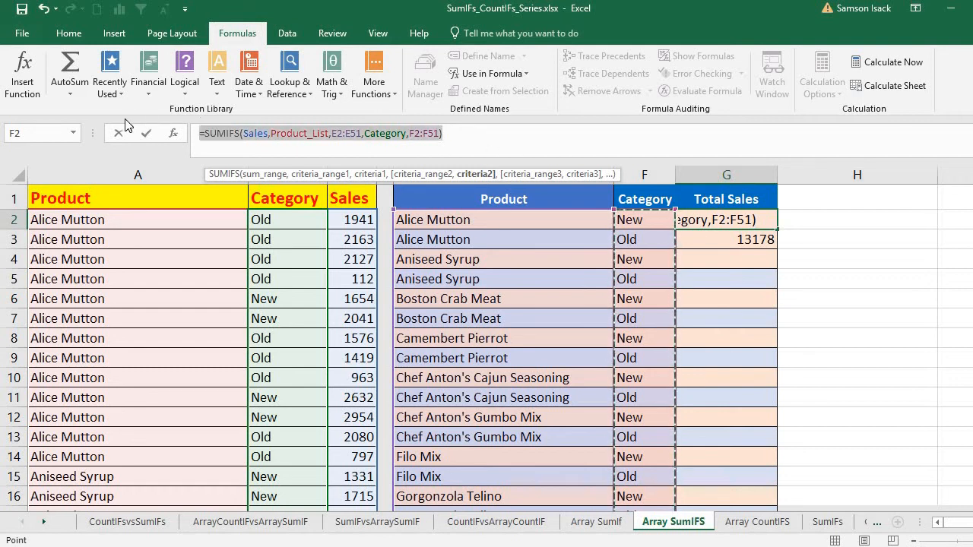
key("Escape")
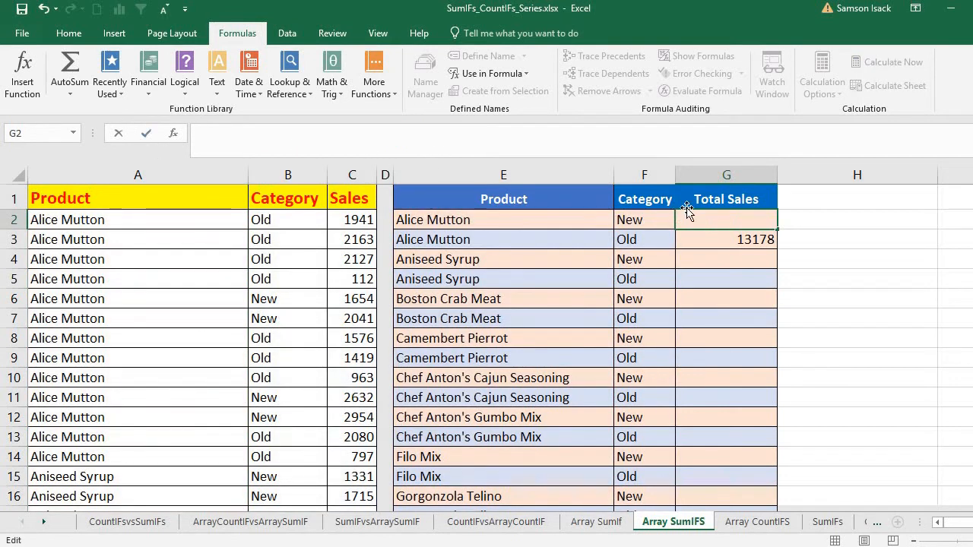
left_click(758, 237)
key("Delete")
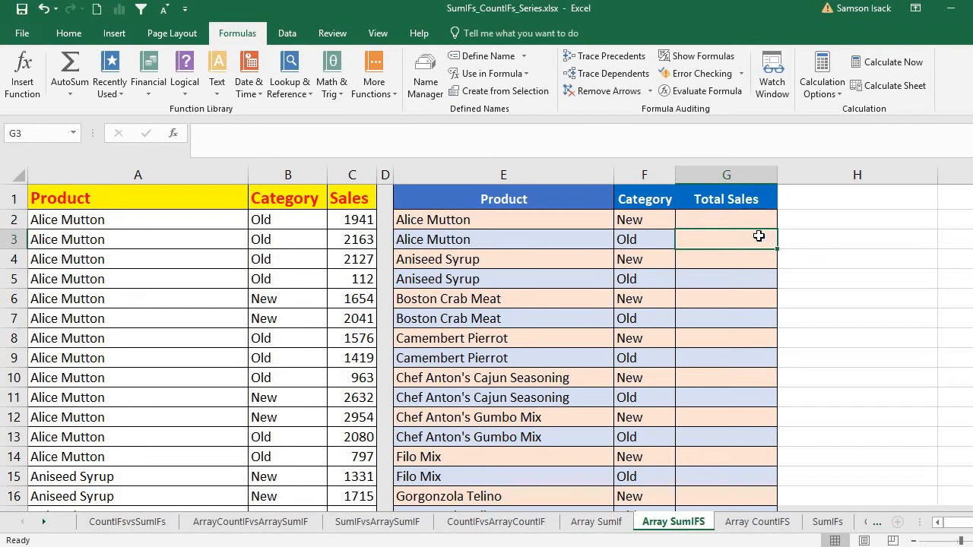
Step: Select the Total Sales cells G2:G51 alongside the product and category lists
left_click_drag(554, 225, 559, 398)
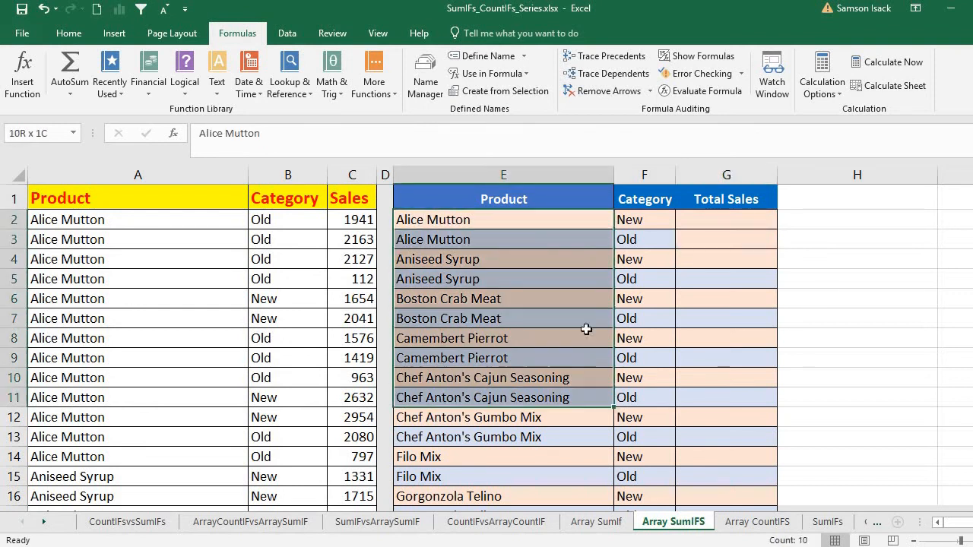
left_click_drag(659, 217, 646, 398)
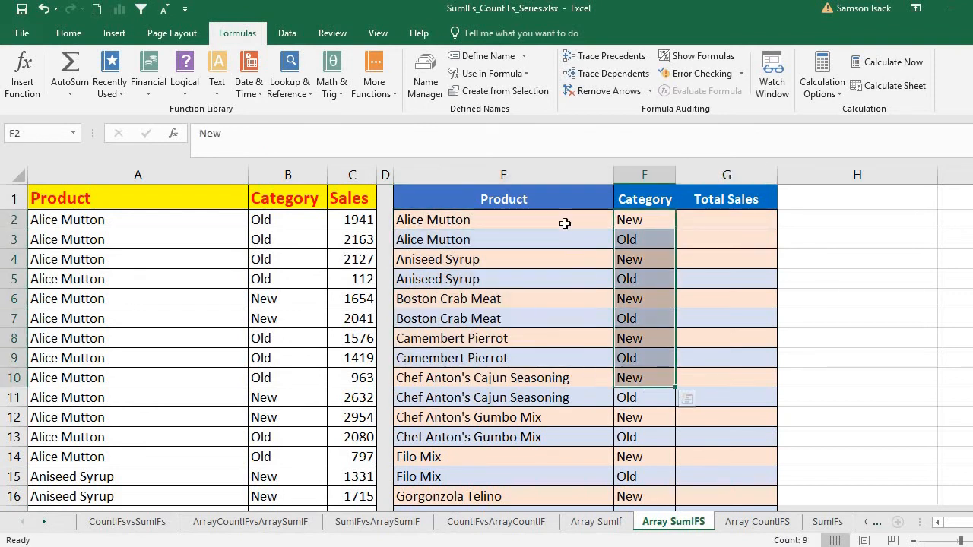
left_click_drag(567, 221, 567, 393)
left_click_drag(756, 226, 756, 454)
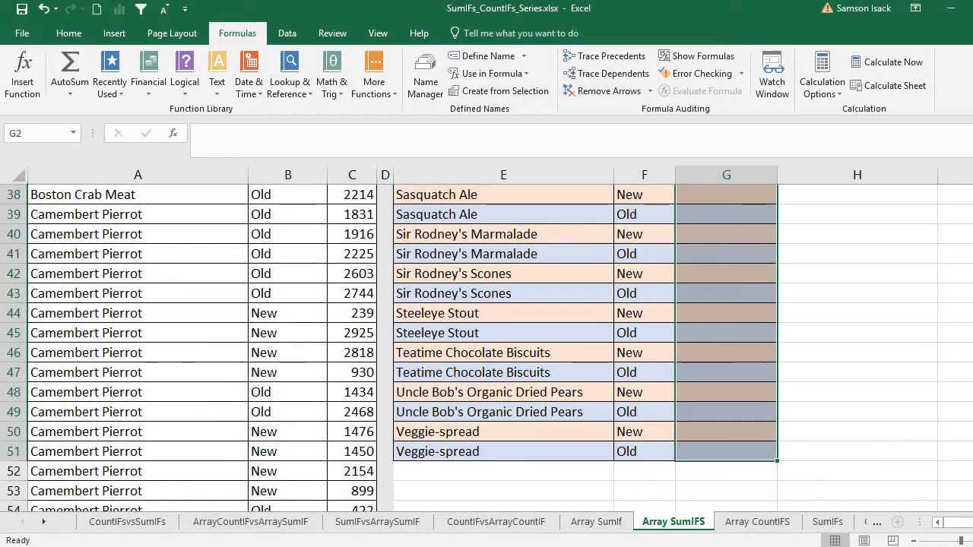
scroll(813, 191, "up", 12)
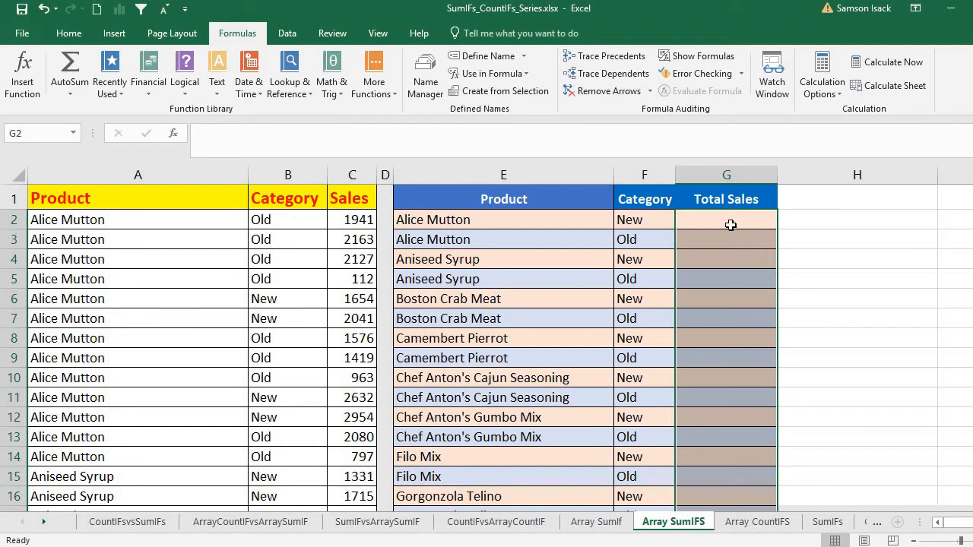
Step: Start a SUMIFS formula for the Total Sales cells G2:G51 with the named range Sales as the sum range
left_click_drag(730, 220, 857, 431)
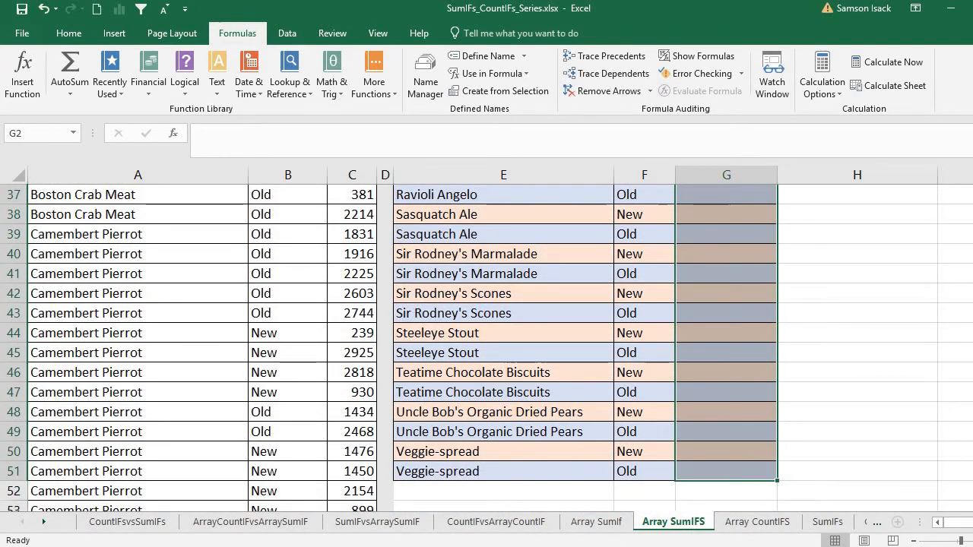
mouse_move(972, 229)
left_mouse_down()
mouse_move(972, 199)
mouse_move(972, 228)
left_mouse_up()
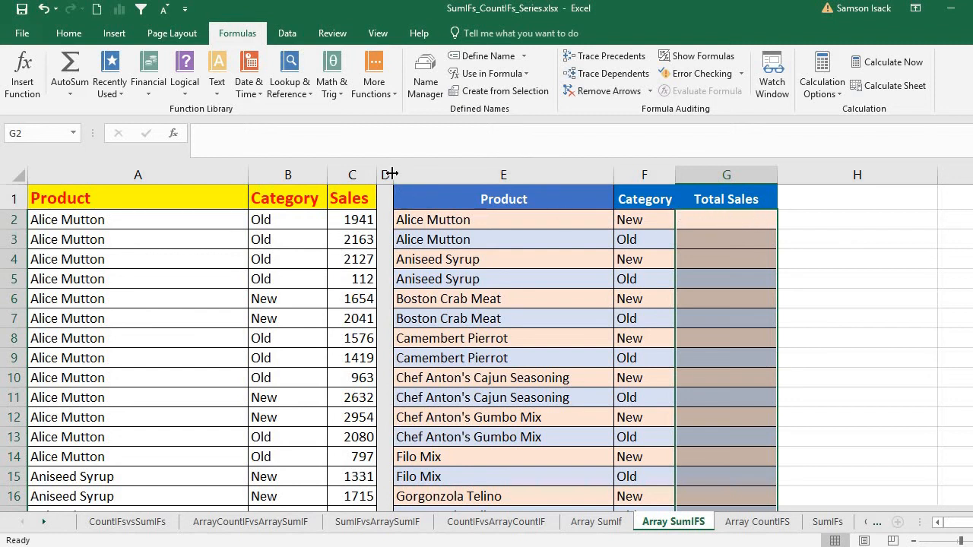
left_click(386, 137)
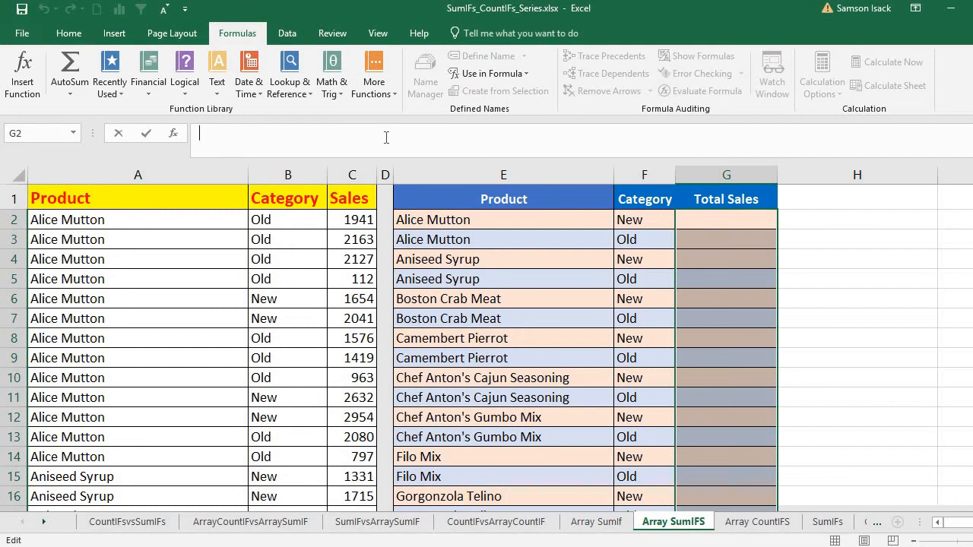
type("=")
type("SUMIFS")
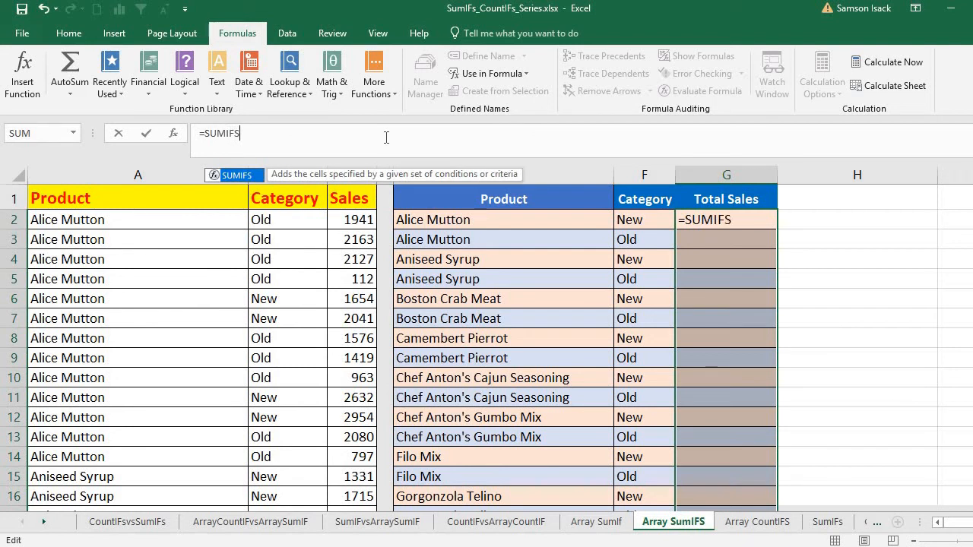
type("(")
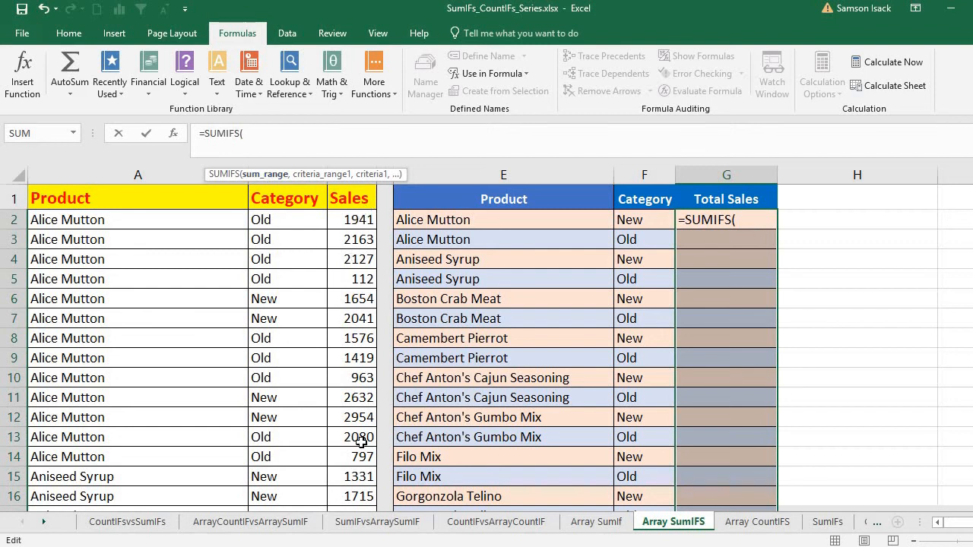
type("Sales")
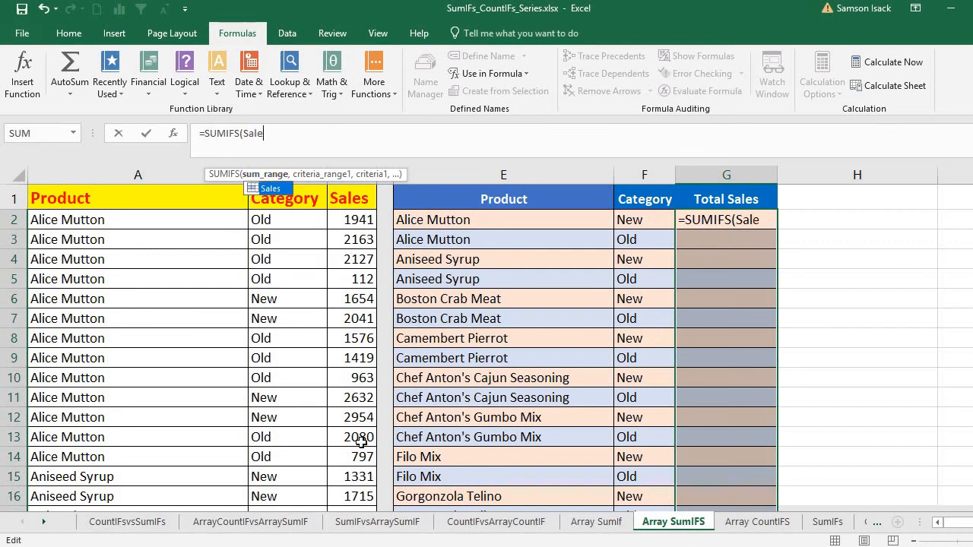
double_click(279, 192)
double_click(279, 189)
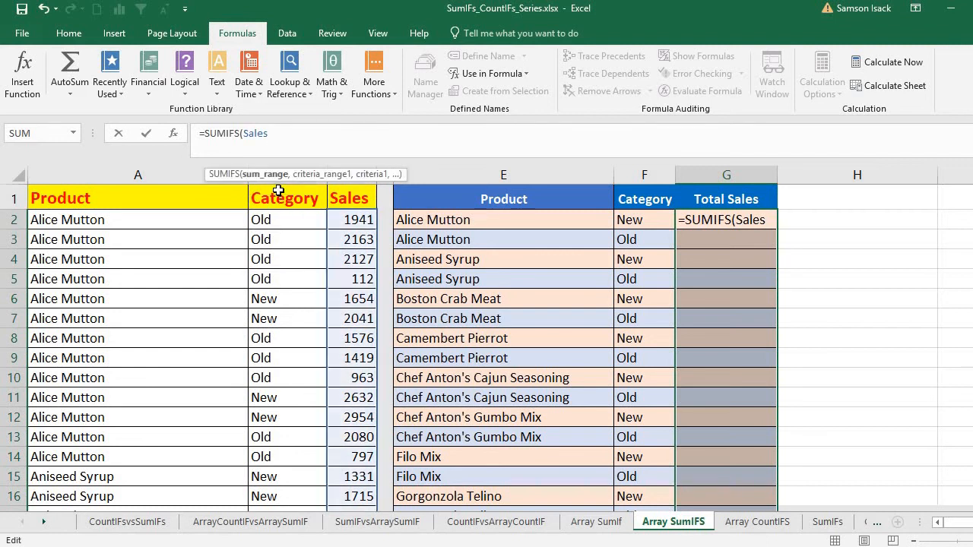
type(",")
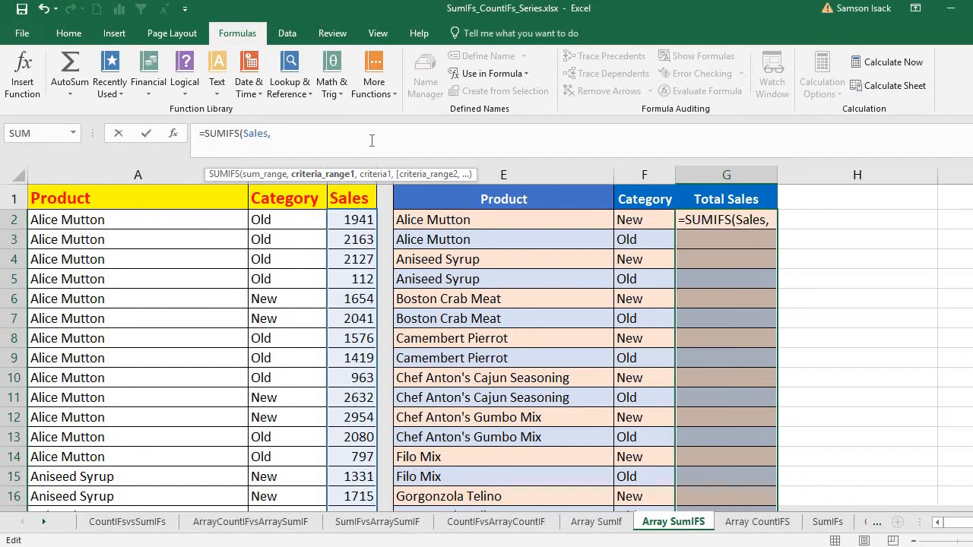
Step: Add the named range Product_List as the first criteria range with E2:E51 as its criteria
type("Pr")
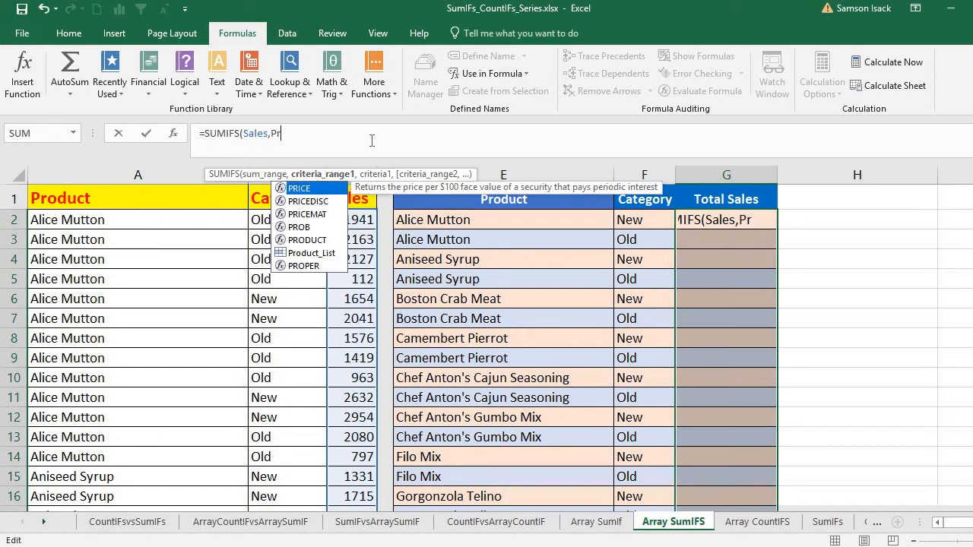
left_click(312, 253)
double_click(312, 252)
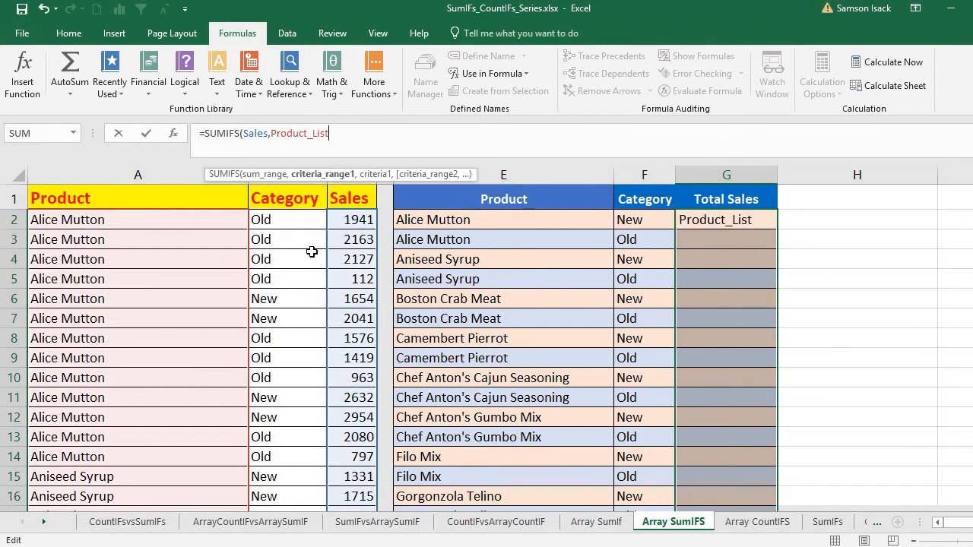
type(",")
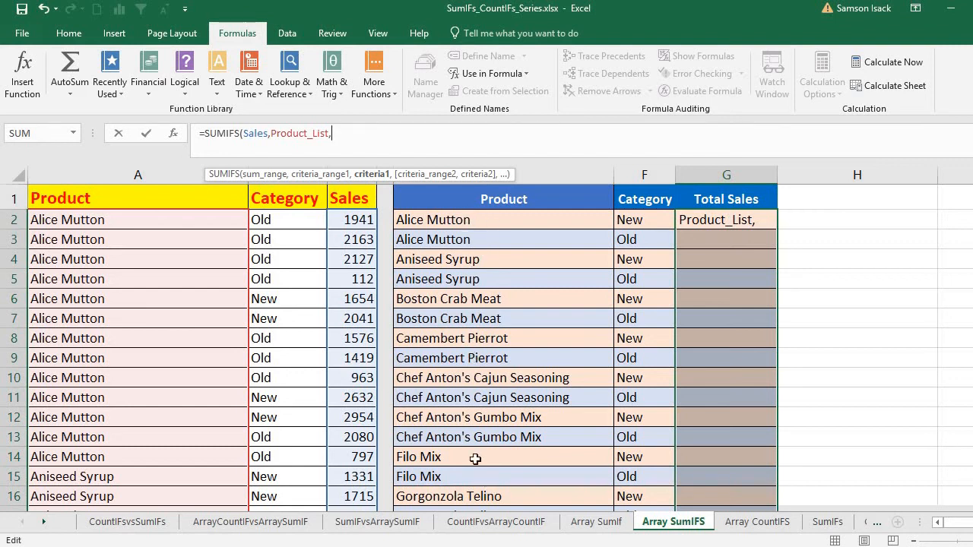
left_click(473, 221)
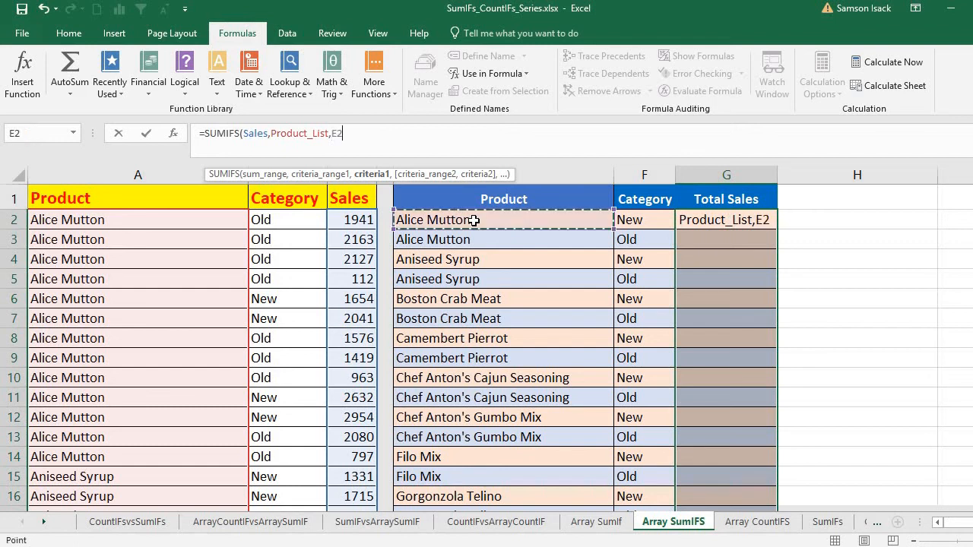
key("ctrl+shift+Down")
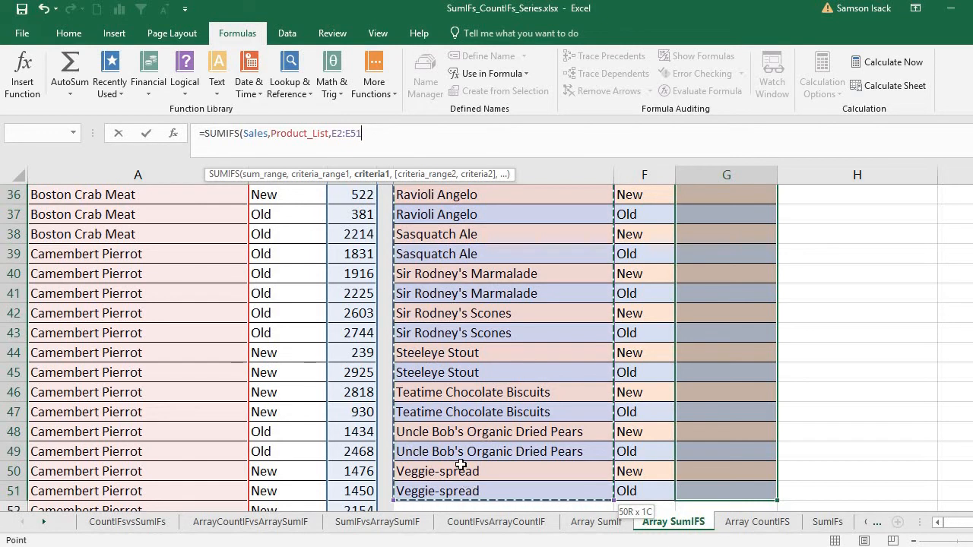
type(",")
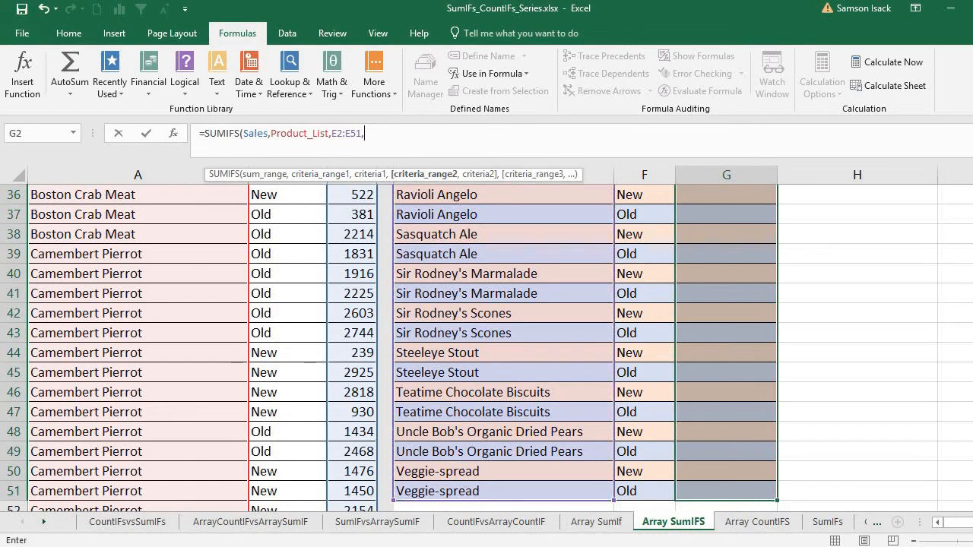
Step: Add the Category named range with criteria F2:F51, close the SUMIFS formula and enter it as an array formula across G2:G51
left_click_drag(972, 231, 972, 188)
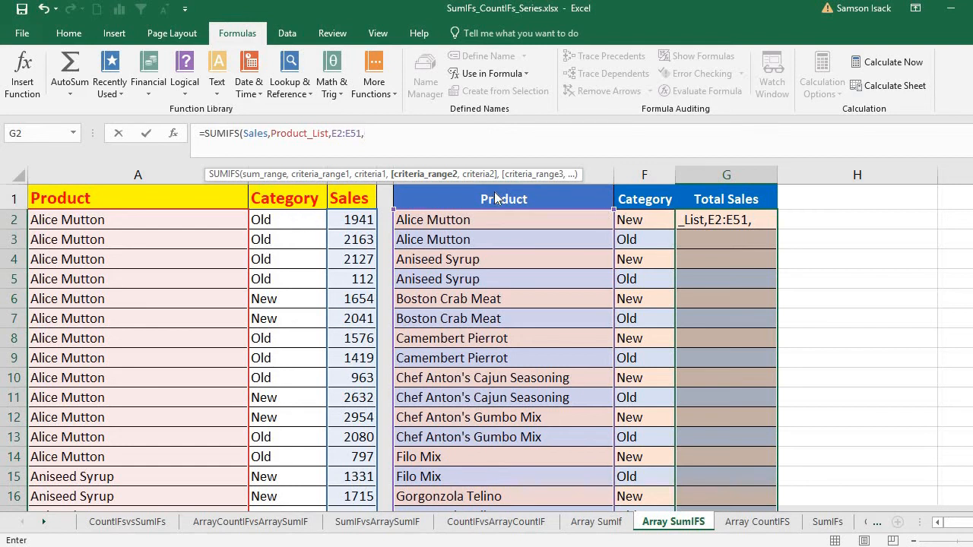
type("Categ")
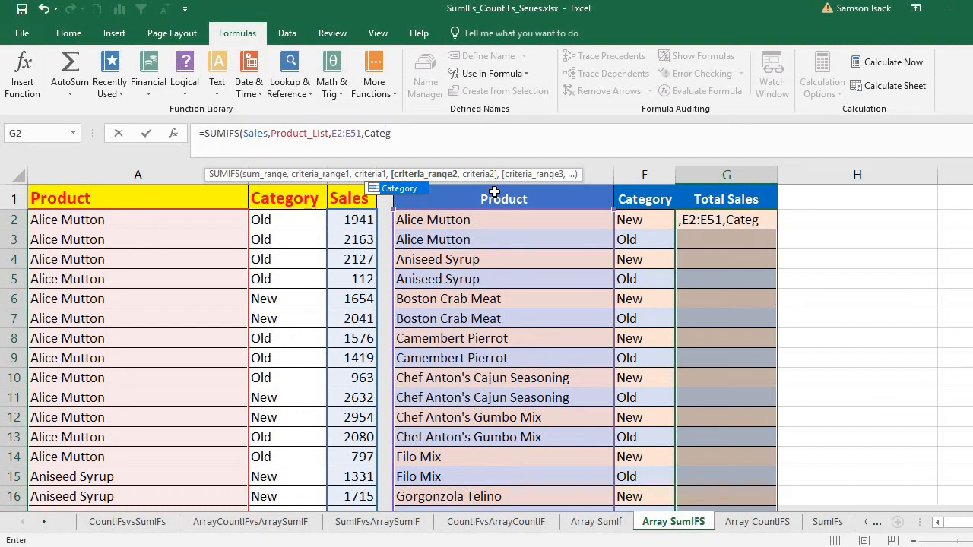
double_click(389, 189)
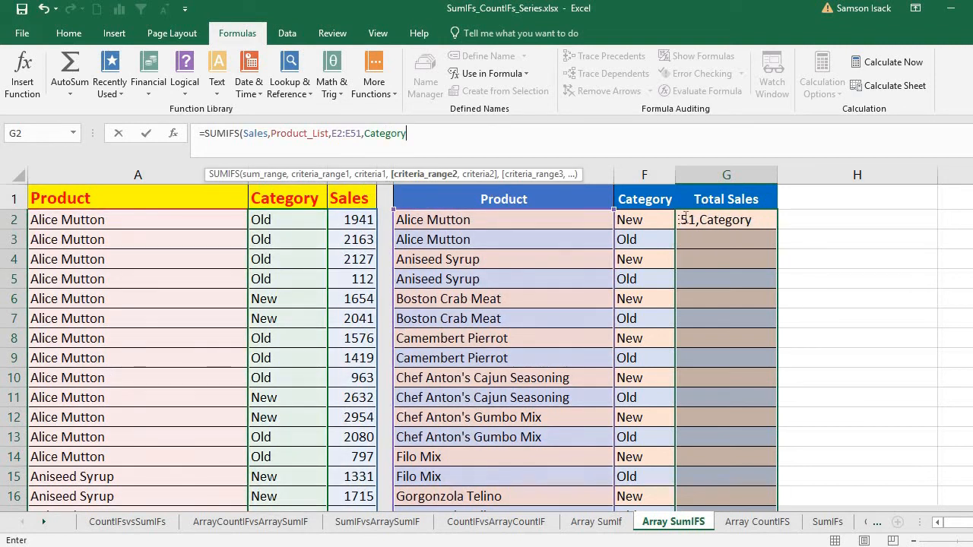
type(",")
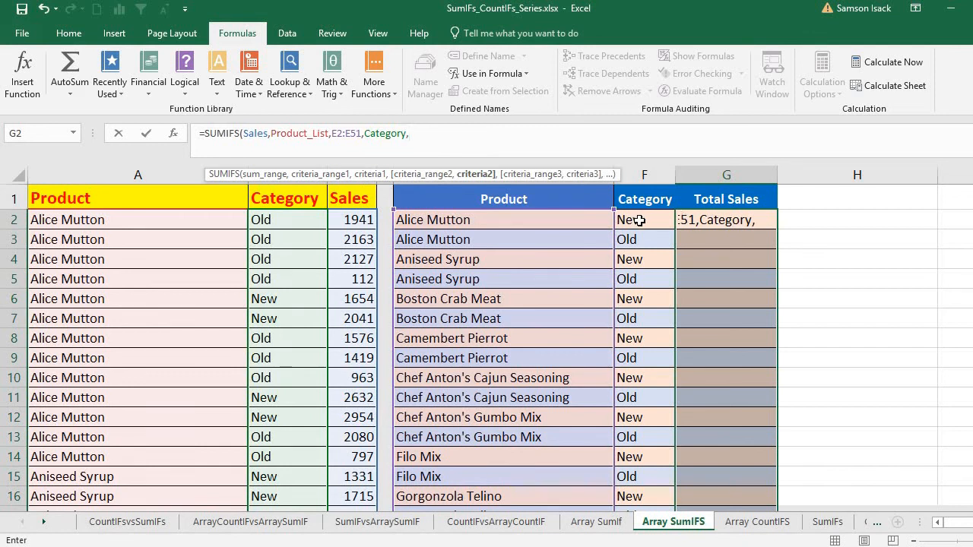
left_click_drag(643, 215, 659, 475)
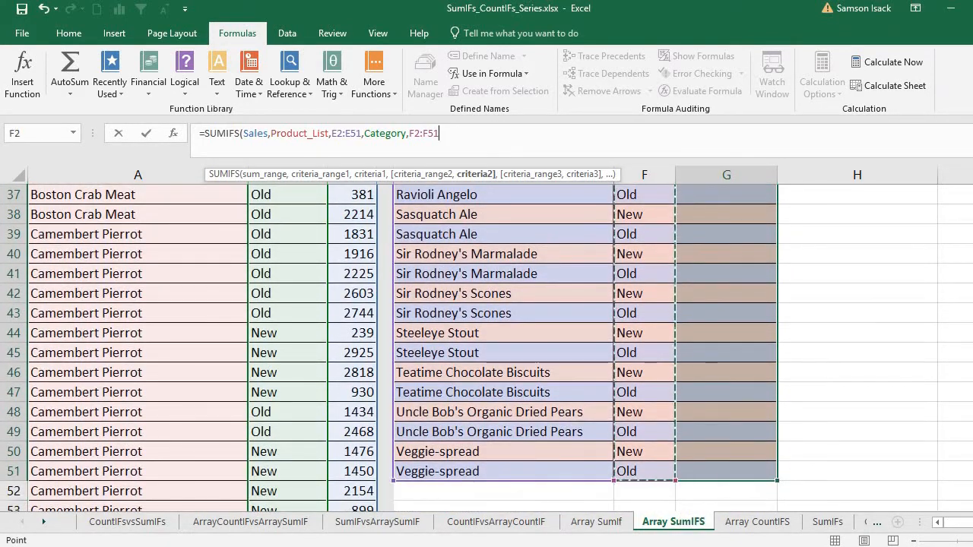
left_click_drag(972, 255, 972, 228)
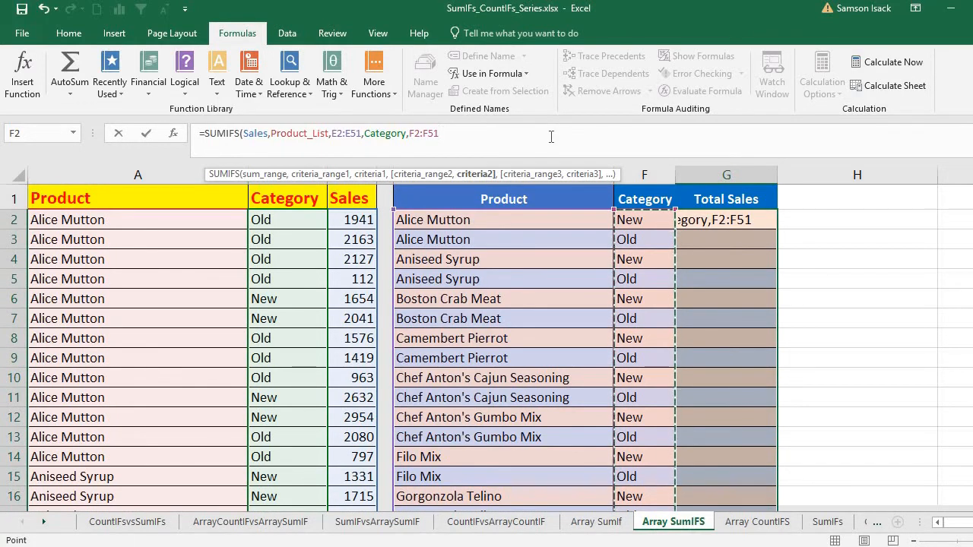
type(")")
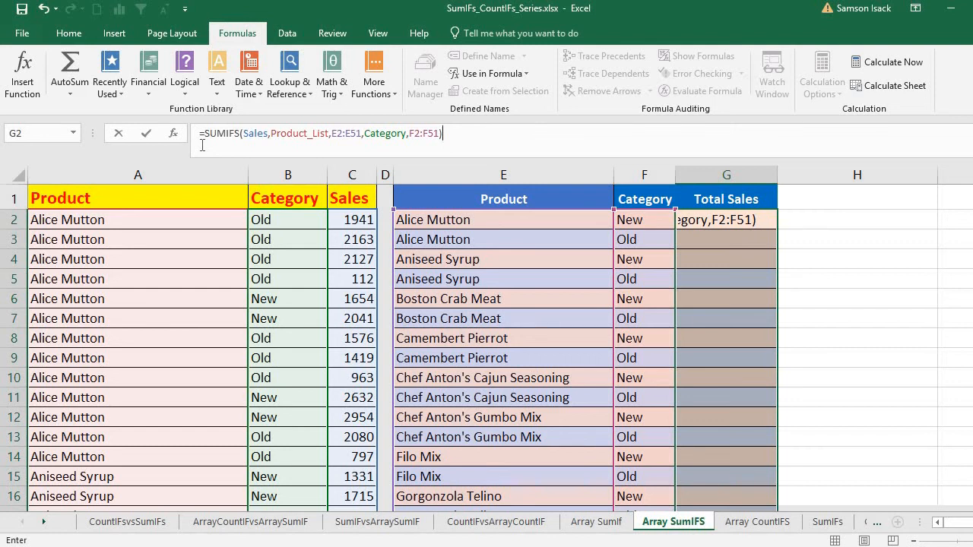
key("ctrl+shift+Return")
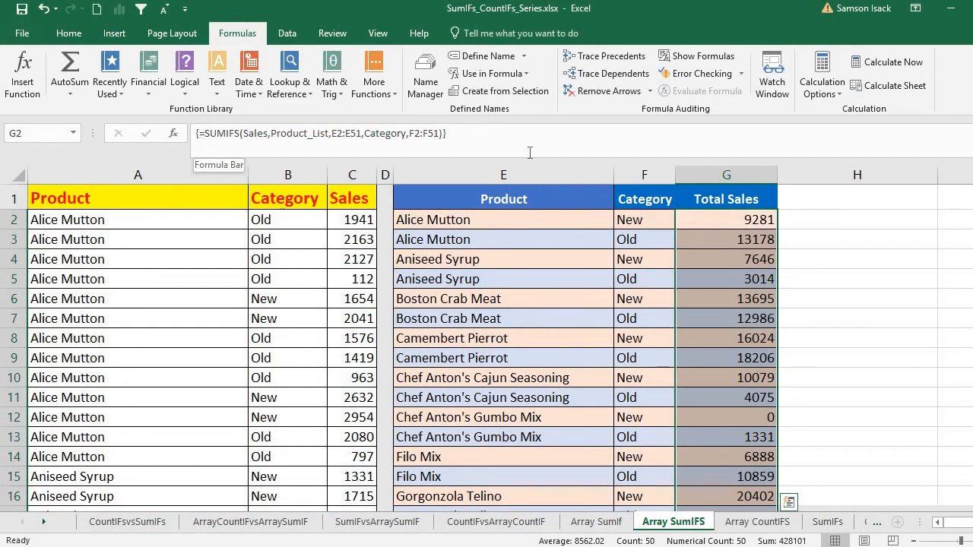
Step: Review the array formula and its results down the Total Sales column, starting from G2
left_click(740, 222)
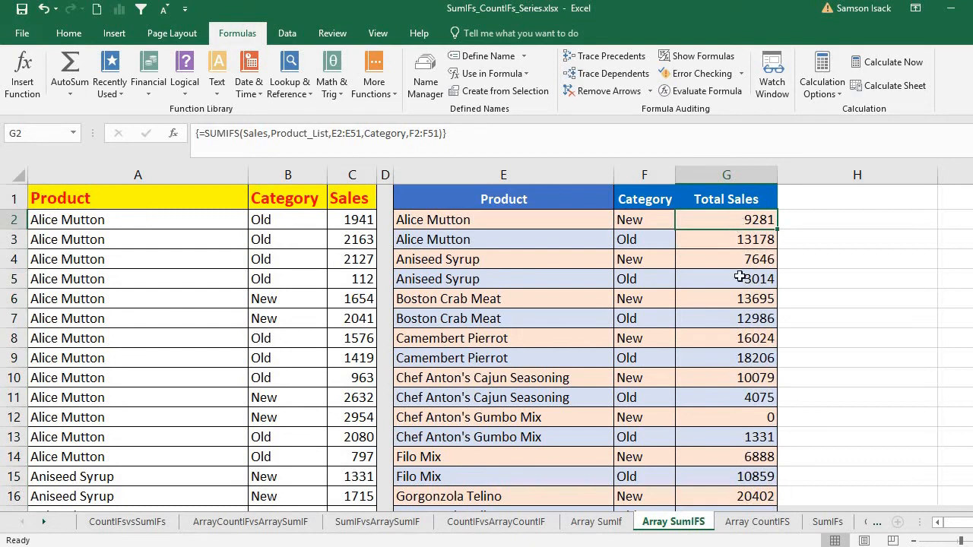
key("shift+Down")
key("shift+Down")
key("shift+Down")
key("shift+Down")
key("shift+Down")
key("shift+Down")
key("shift+Down")
key("shift+Down")
key("shift+Down")
key("shift+Down")
key("shift+Down")
key("shift+Down")
key("shift+Down")
key("shift+Down")
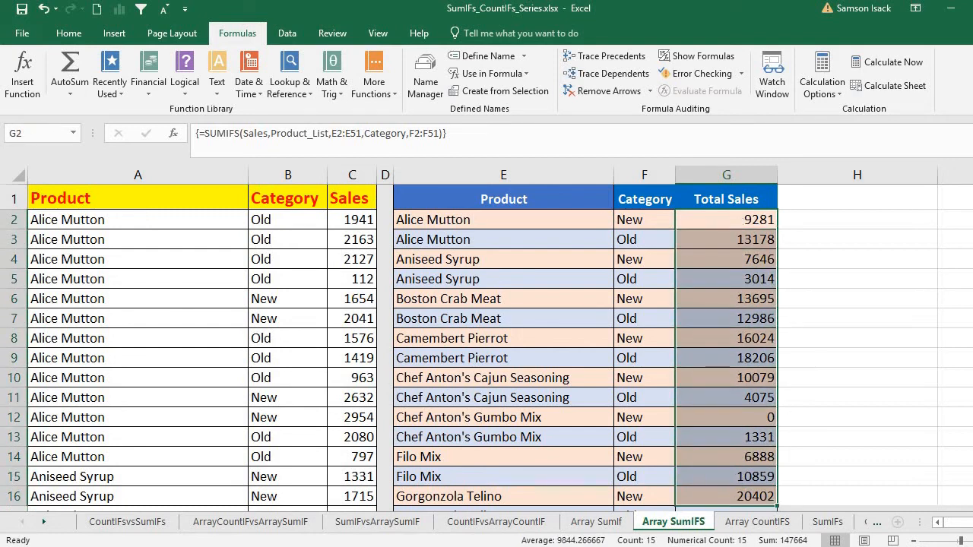
mouse_move(972, 186)
left_mouse_down()
mouse_move(972, 194)
mouse_move(972, 184)
left_mouse_up()
left_click(703, 224)
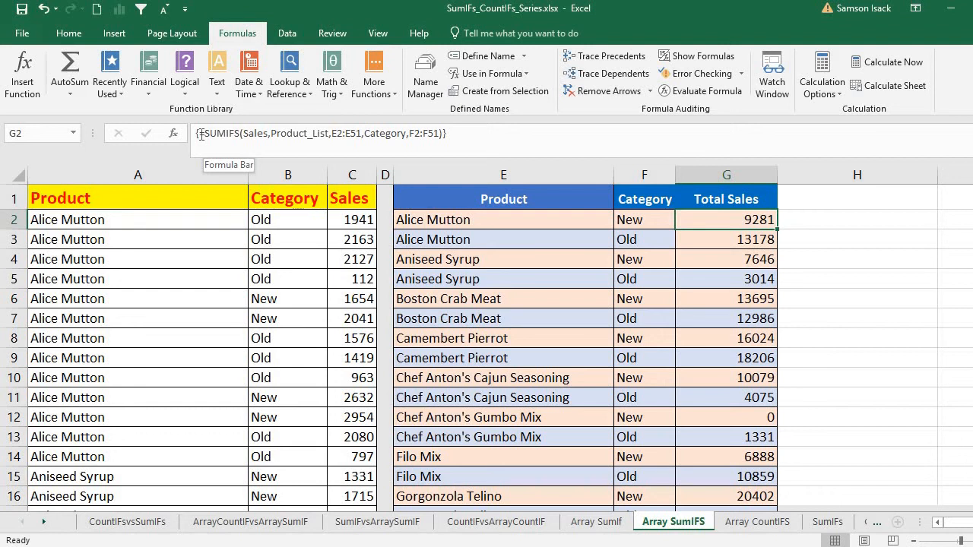
Step: Check the Alice Mutton New total in G2 by selecting its matching sales cells C6:C7, C11 and C12
left_click(622, 219)
left_click(510, 222)
left_click(651, 218)
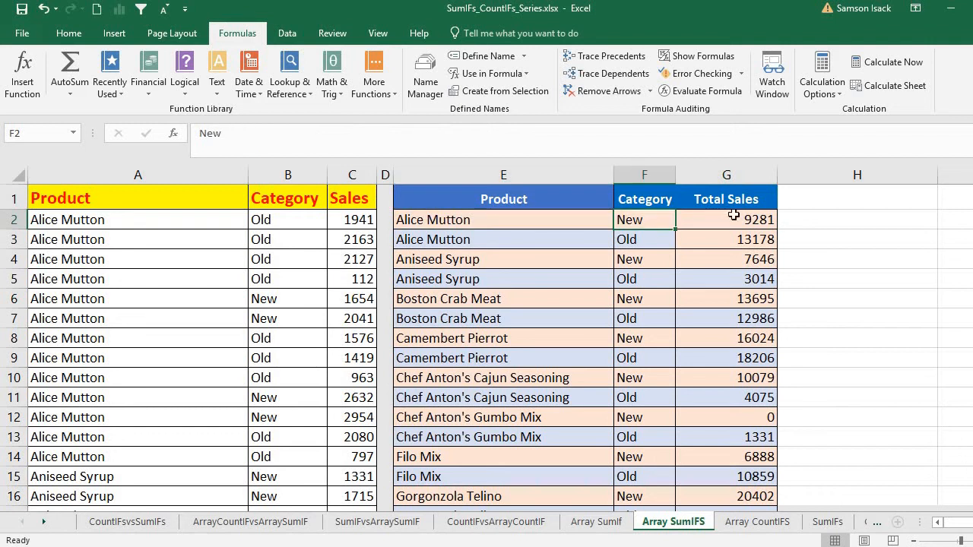
left_click(733, 217)
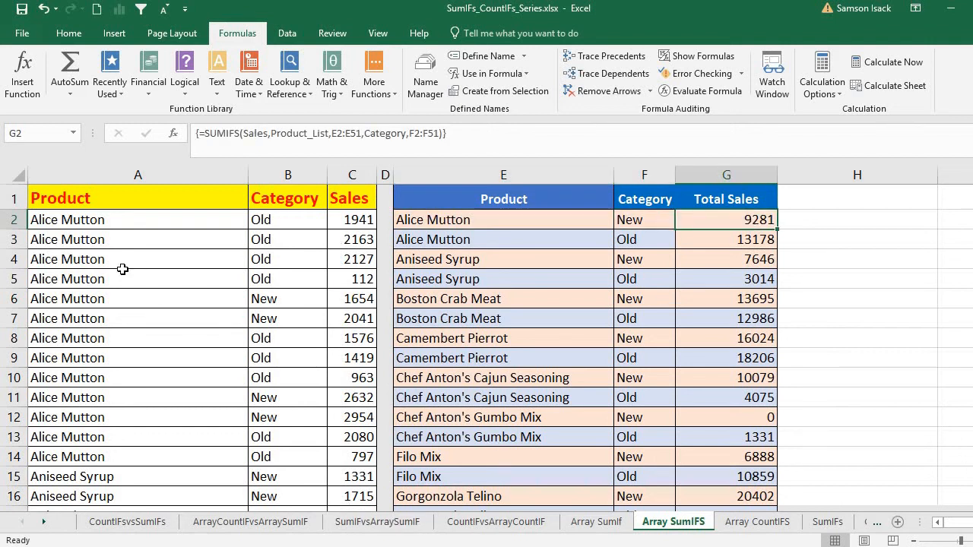
left_click(176, 301)
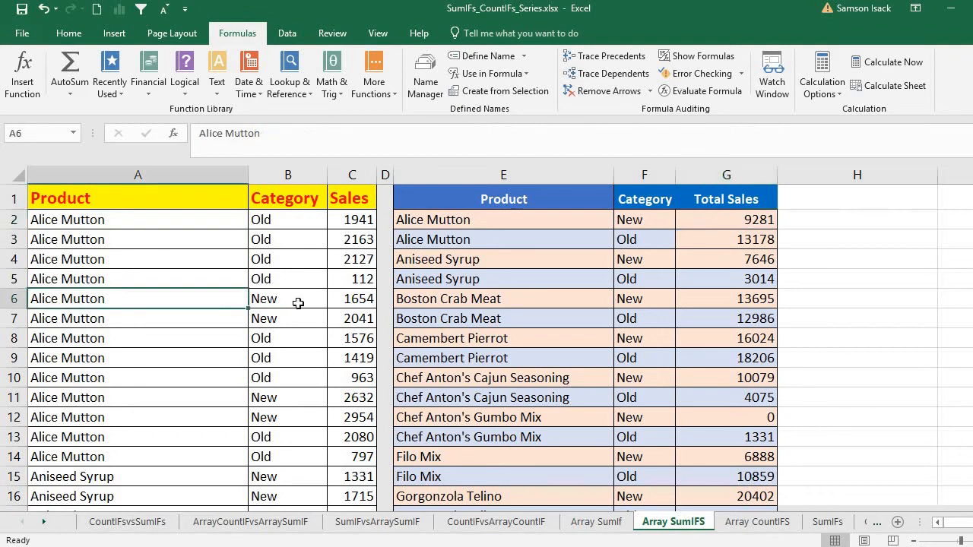
left_click_drag(298, 303, 355, 317)
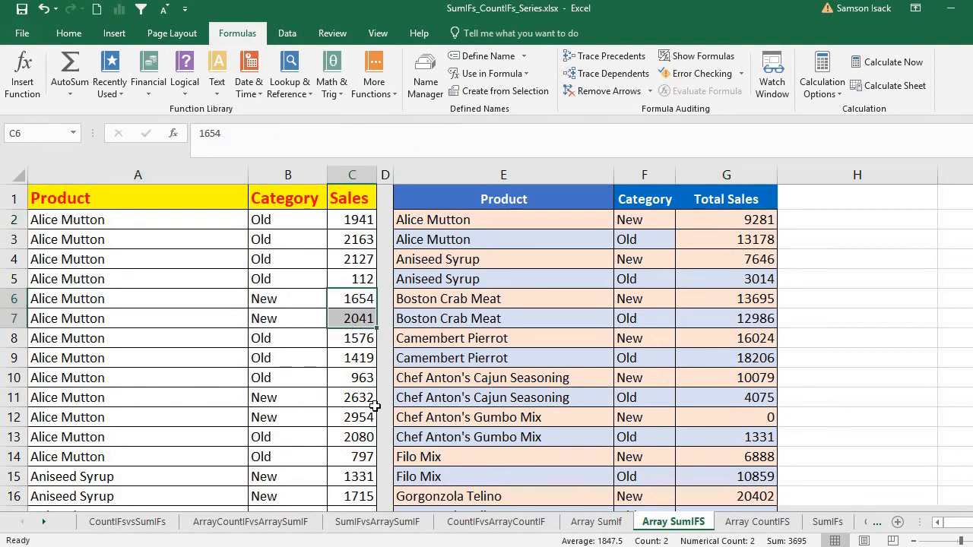
left_click(348, 397, "ctrl")
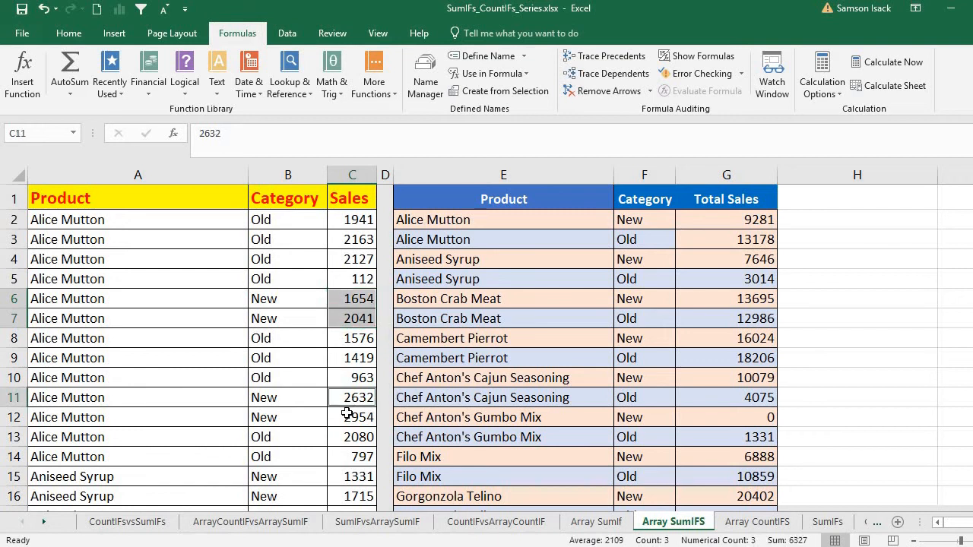
left_click(348, 416, "ctrl")
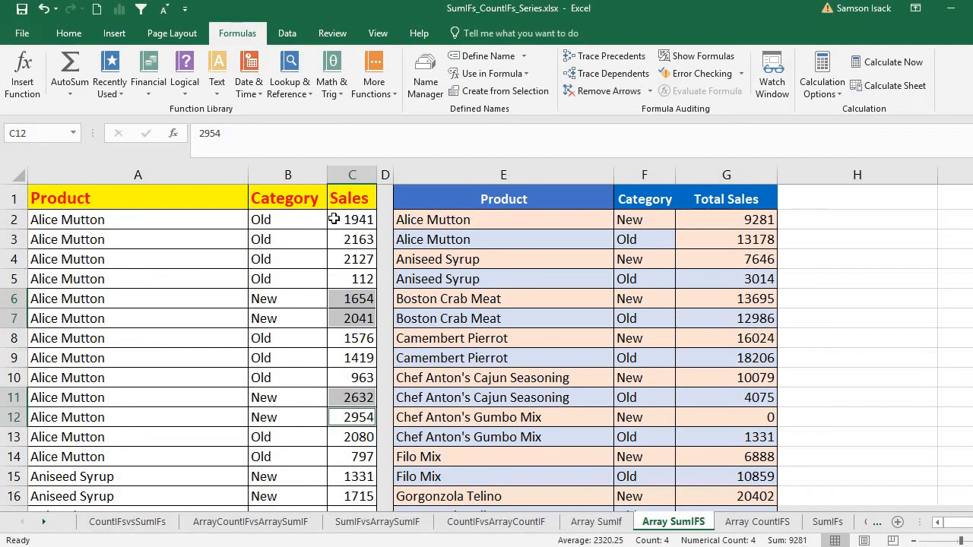
Step: Check the Alice Mutton Old total by selecting its matching sales cells C2:C5, C8:C10 and C13:C14
left_click_drag(346, 219, 346, 291)
left_click_drag(348, 338, 349, 356)
left_click_drag(364, 219, 357, 286)
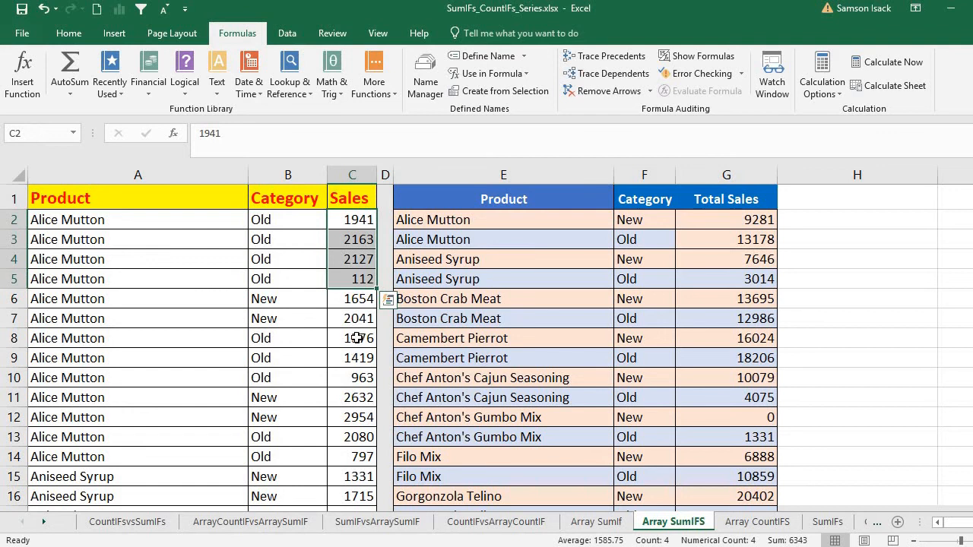
left_click(355, 339, "ctrl")
left_click_drag(357, 359, 358, 371)
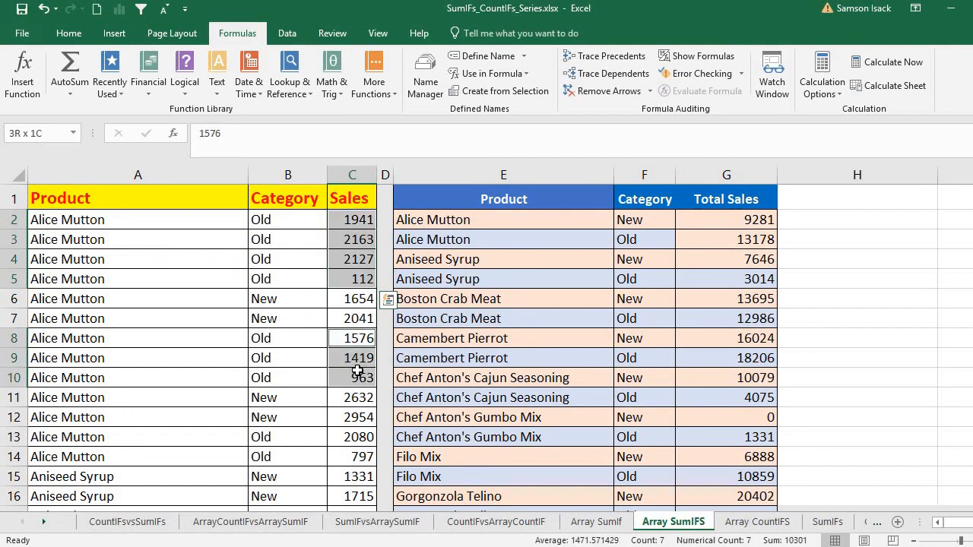
left_click_drag(339, 440, 348, 453)
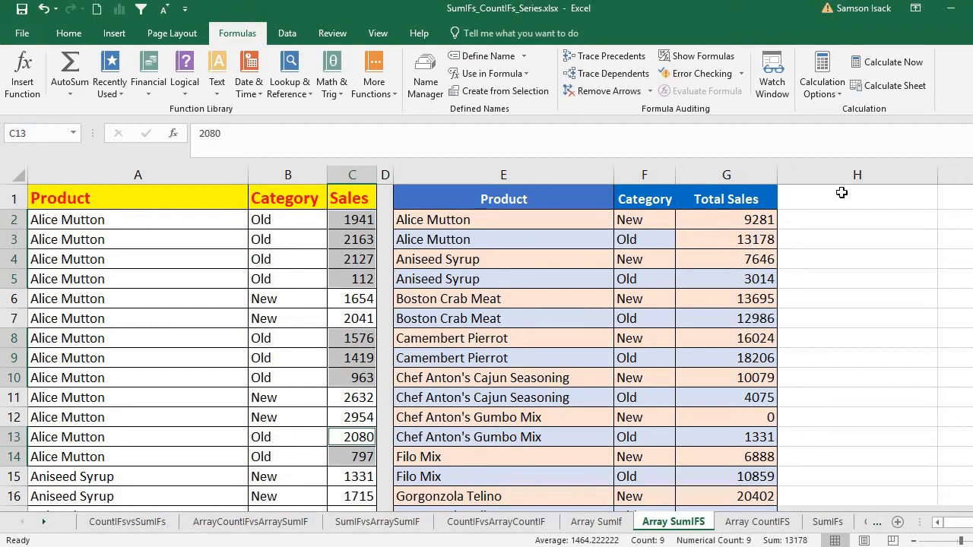
left_click(821, 240)
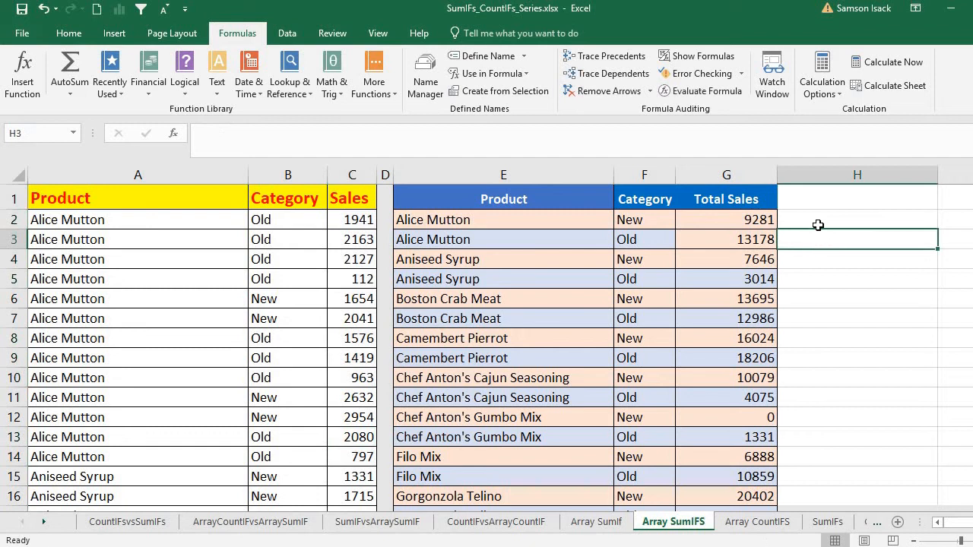
left_click(843, 196)
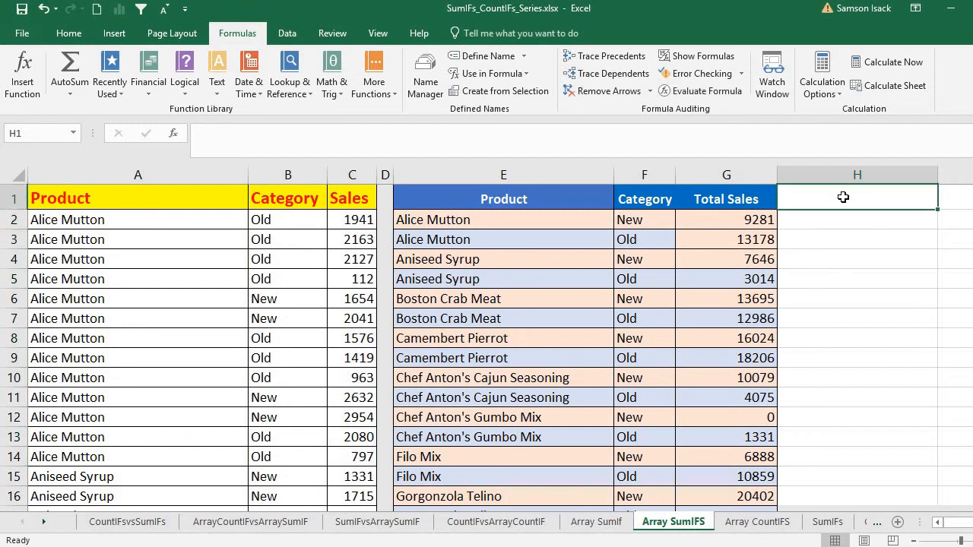
left_click(741, 220)
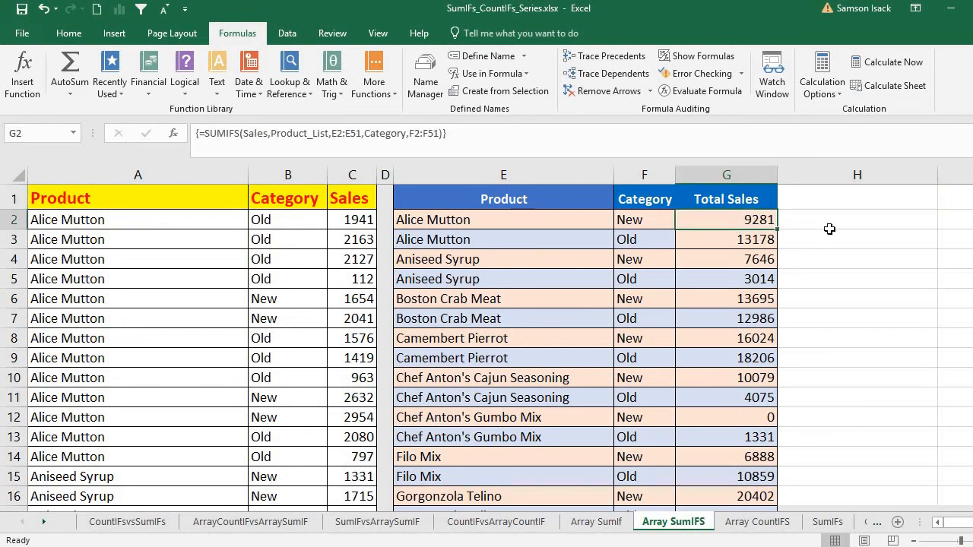